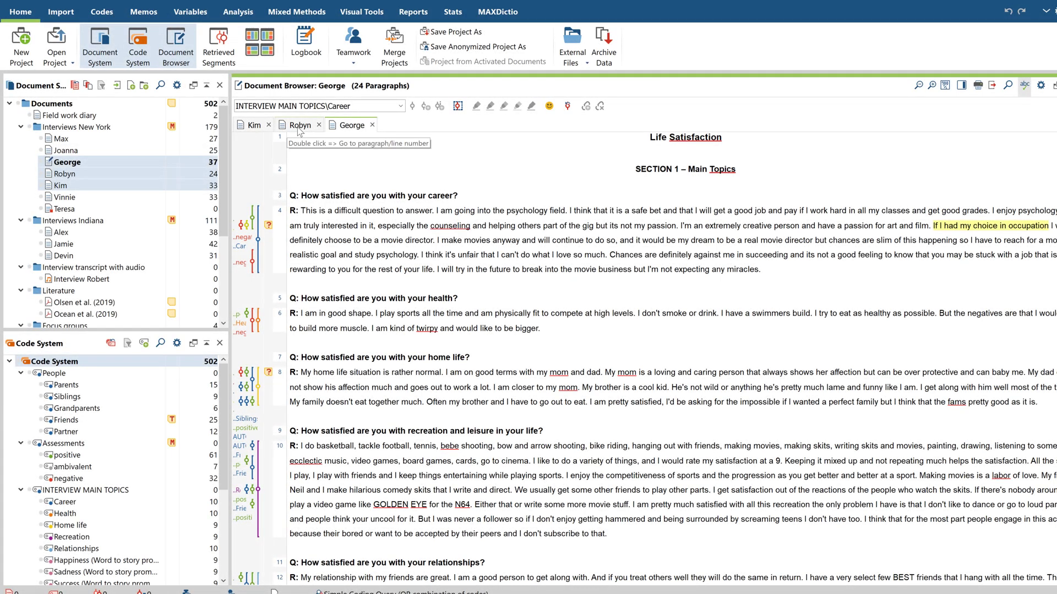
Step: Switch between Robyn's and Kim's interviews and select the phrase about career being positive
click(299, 126)
click(257, 125)
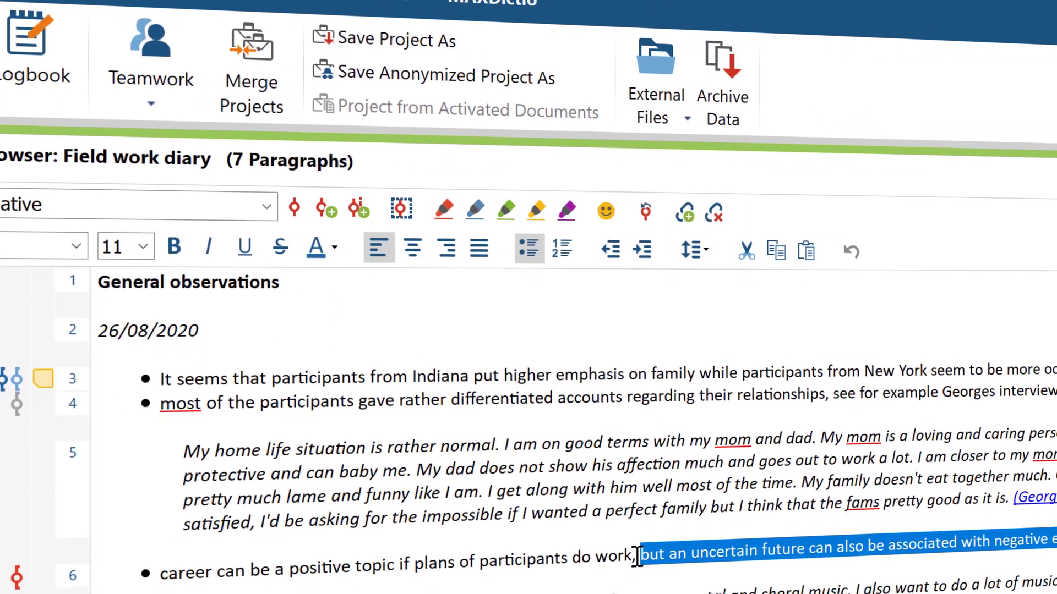
drag(638, 555, 160, 570)
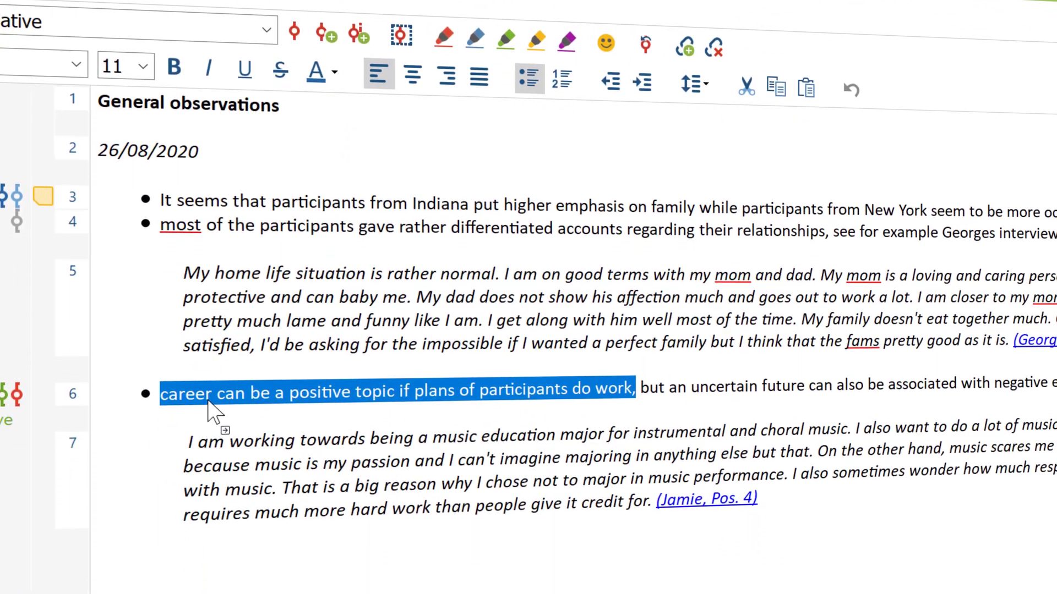
click(182, 578)
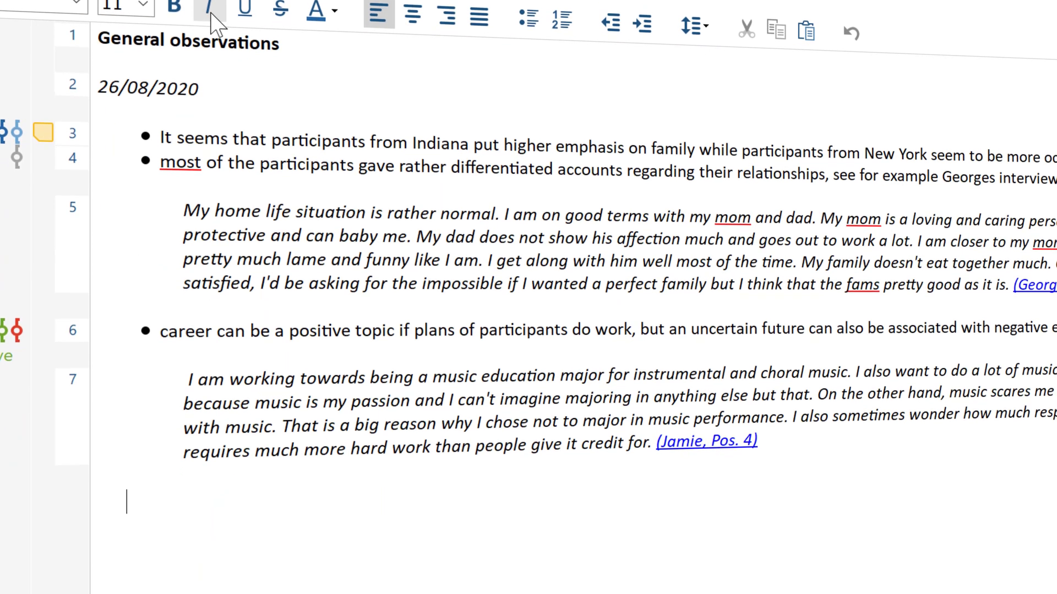
text(In future interviews I should)
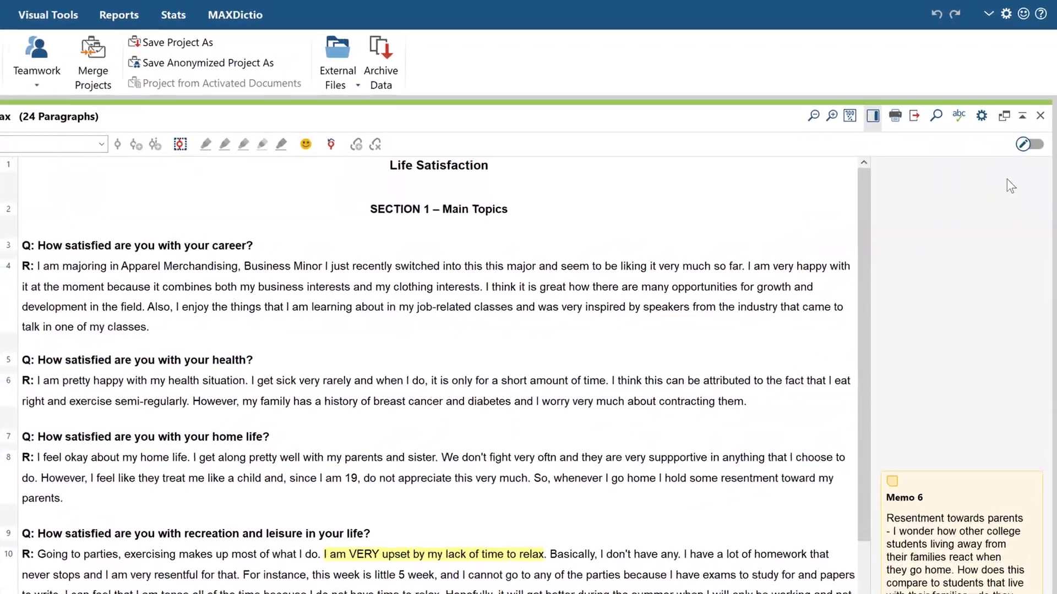
Step: Enable editing, delete the duplicate 'this', and paste the photo into Max's interview
click(1027, 148)
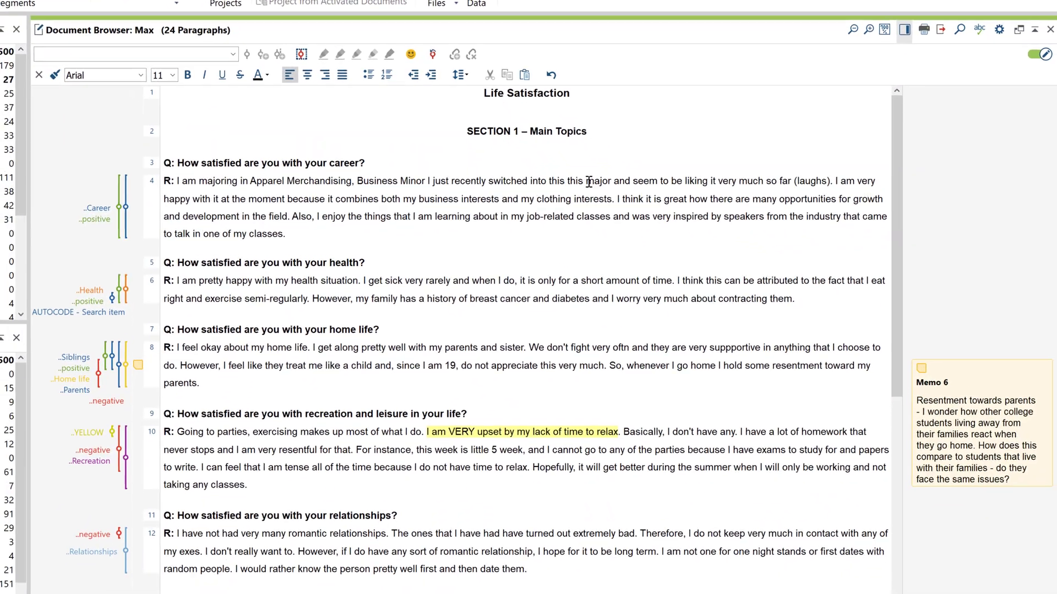
double_click(570, 176)
text(ughs))
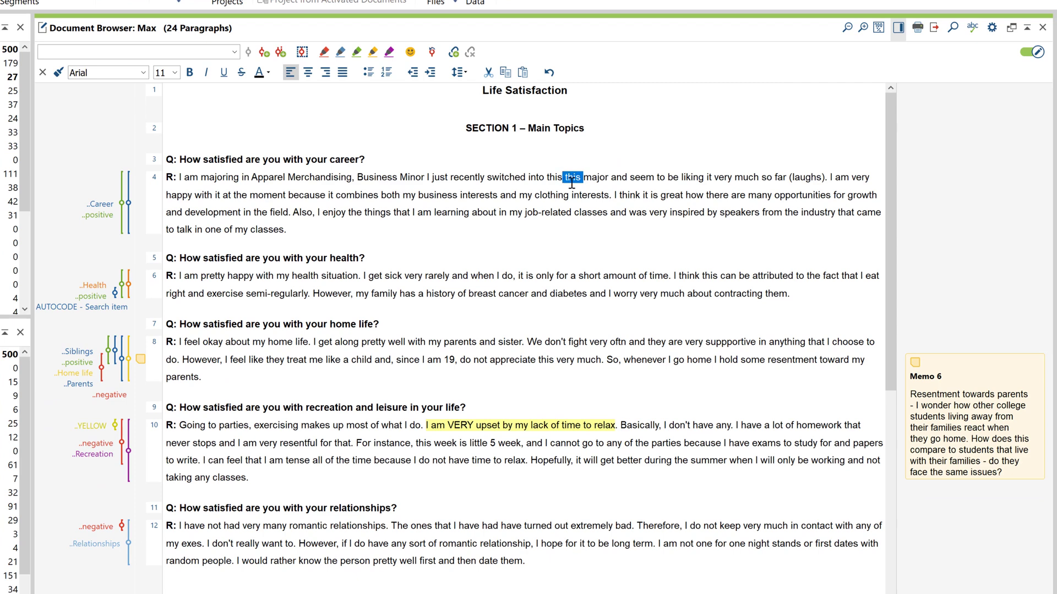
key(Delete)
right_click(176, 231)
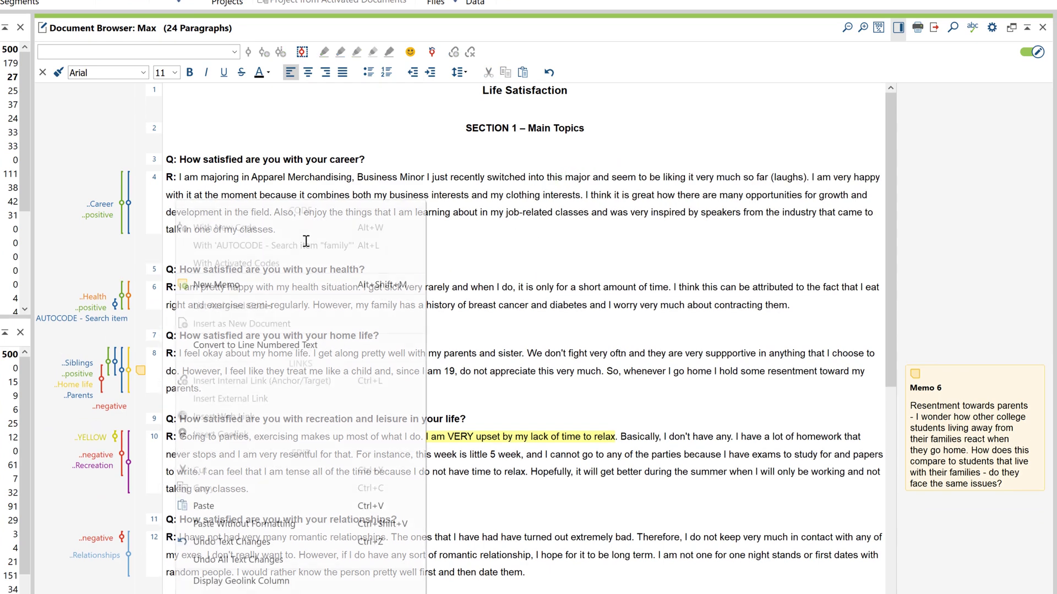
click(351, 506)
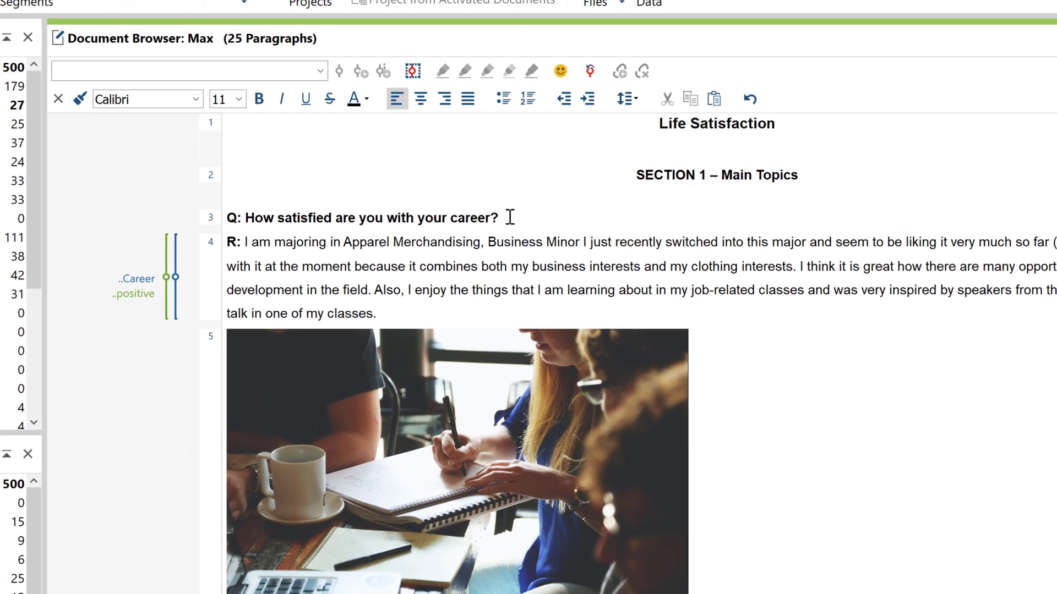
Step: Set the career question line to Microsoft Sans Serif, size 12
drag(448, 195, 203, 196)
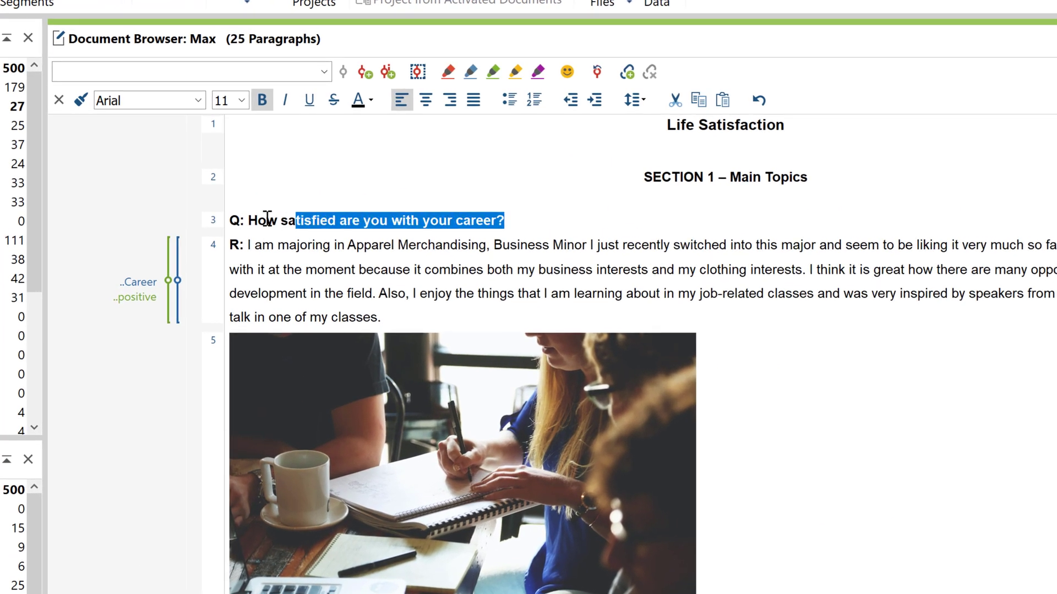
click(198, 100)
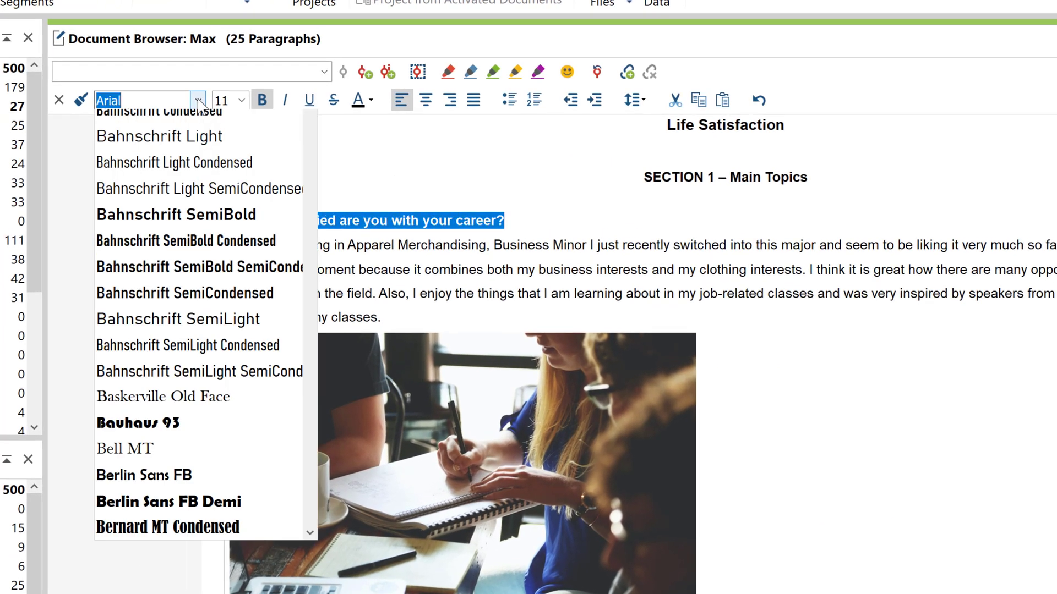
scroll(198, 104, down, 15)
click(198, 150)
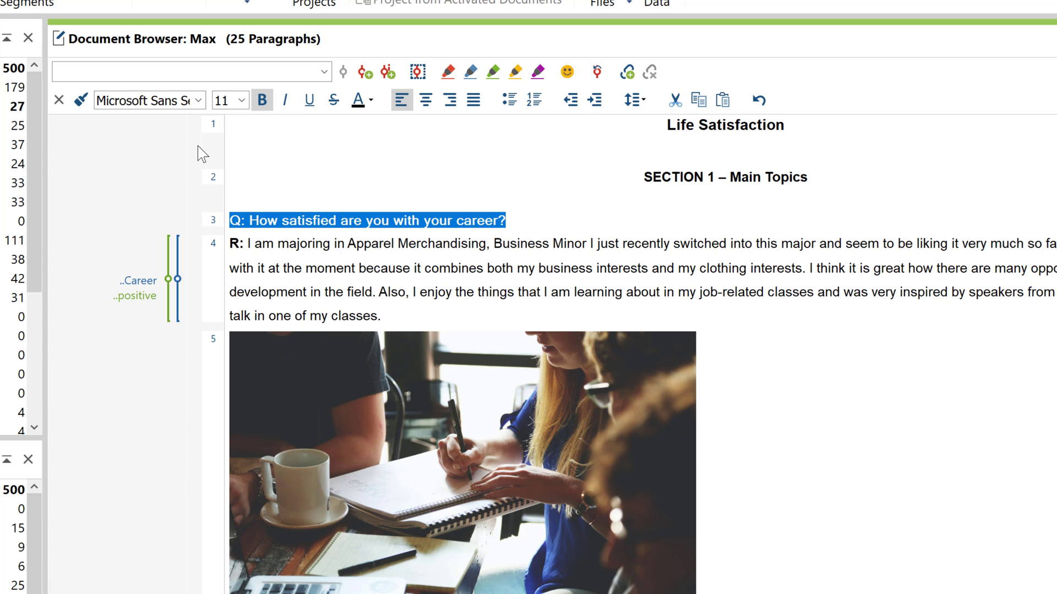
click(242, 100)
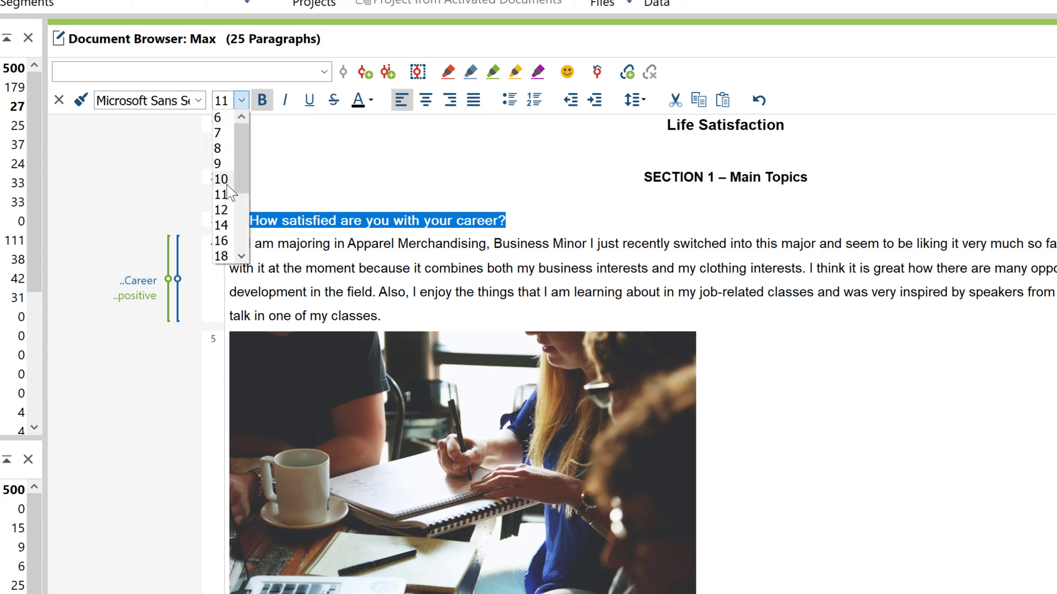
click(222, 198)
Step: Make the career question italic, underlined, dark blue and centred
click(288, 104)
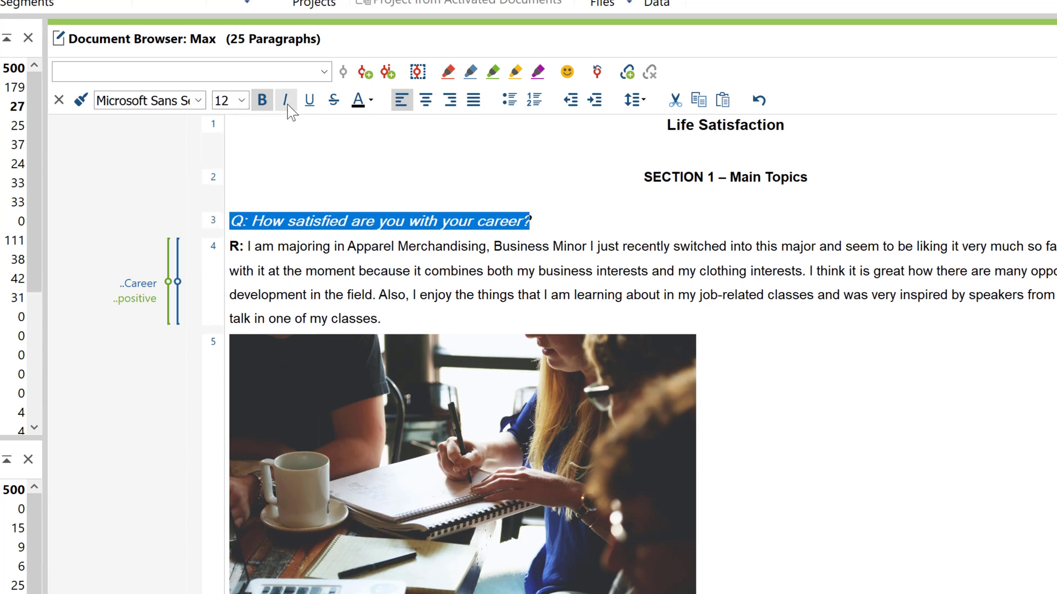
click(309, 101)
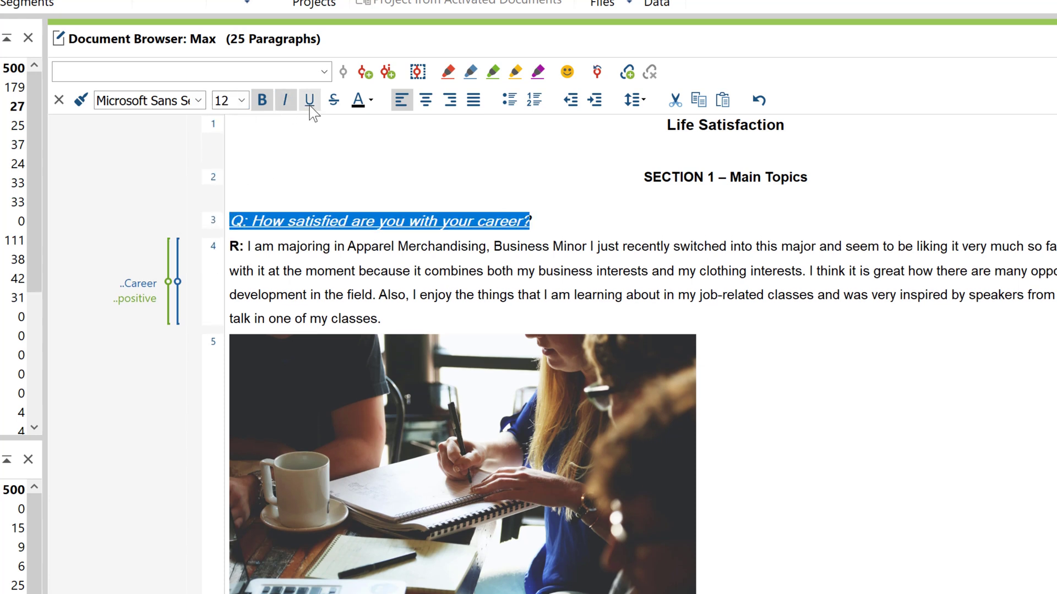
click(369, 102)
click(407, 136)
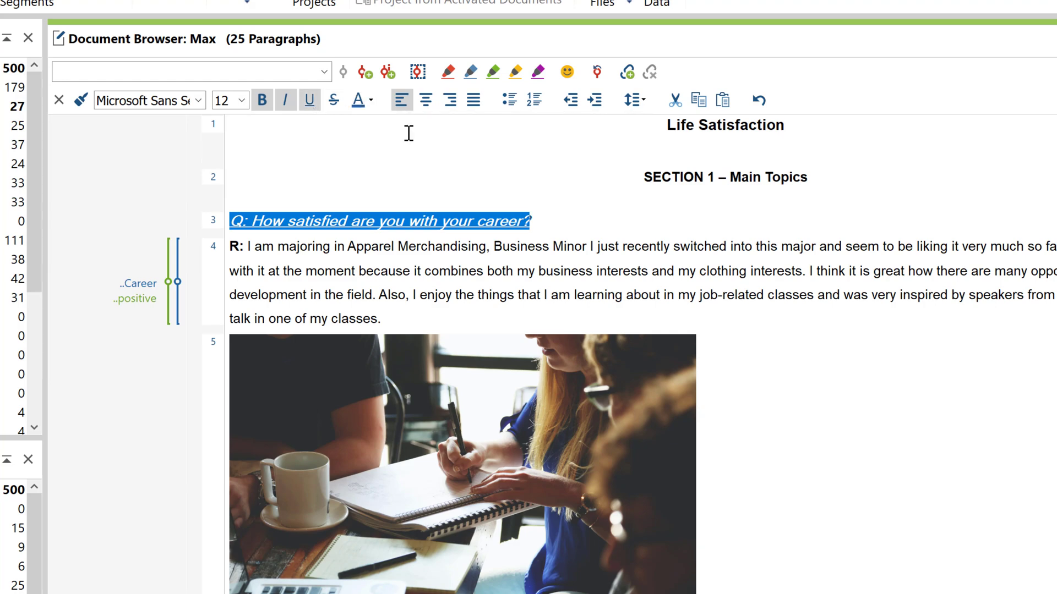
click(424, 100)
click(435, 139)
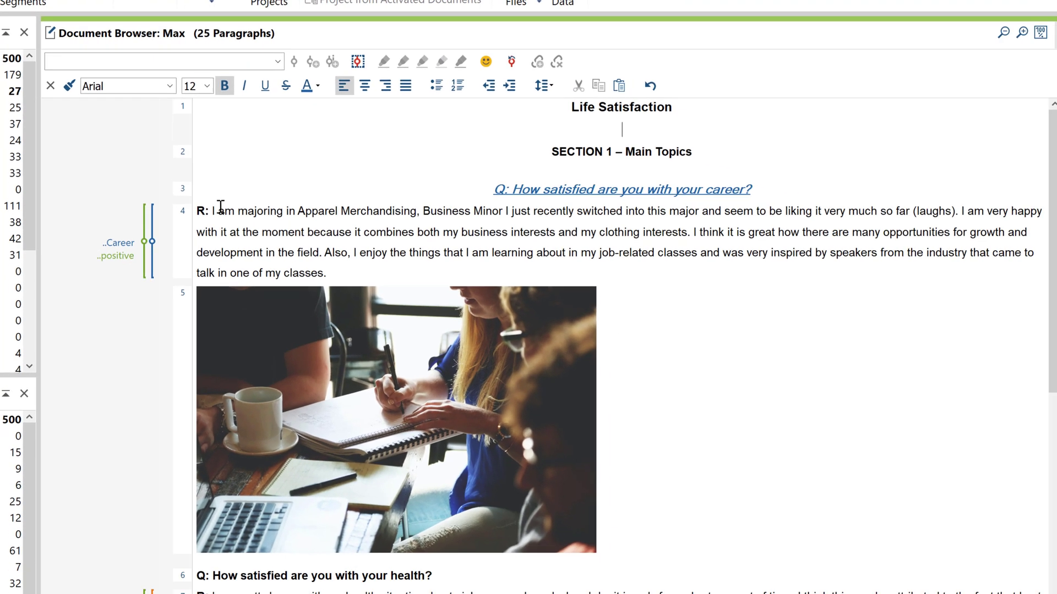
Step: Split Max's career answer into numbered items 1 and 2 after R: and before 'Also'
click(212, 210)
key(Return)
click(442, 84)
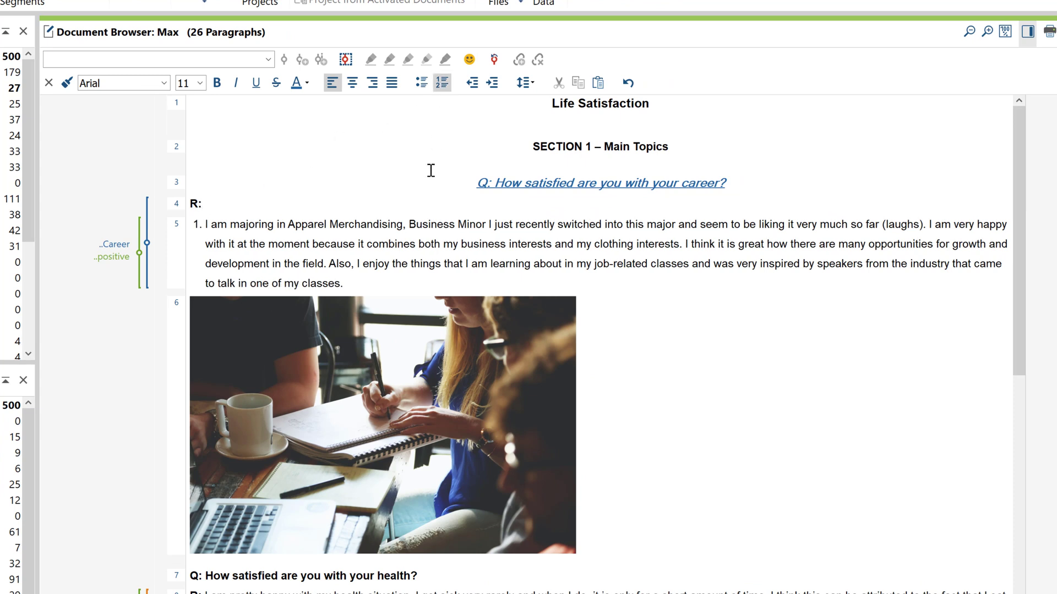
click(329, 264)
key(Return)
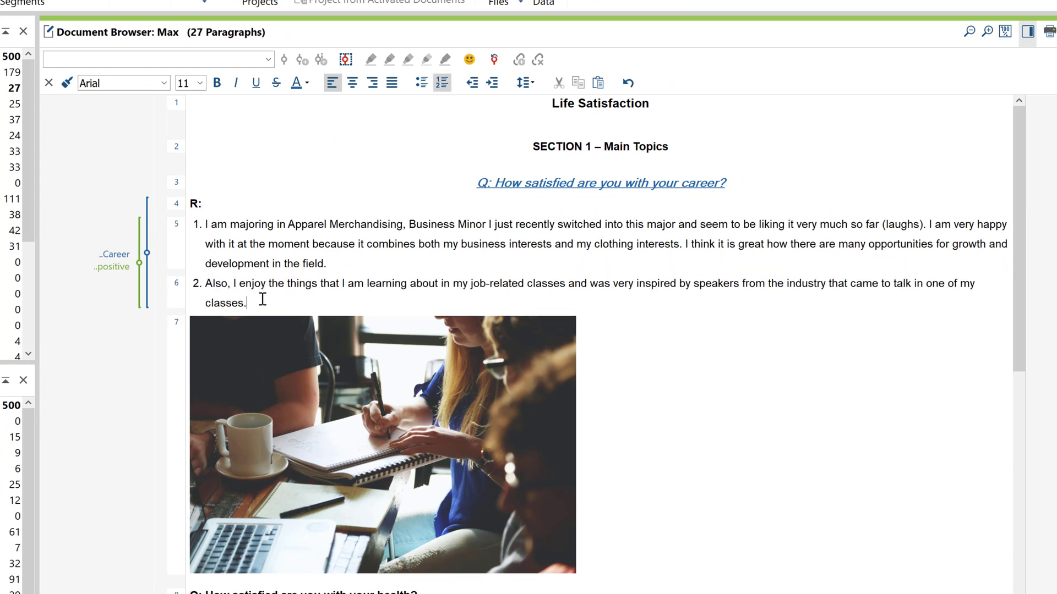
Step: Indent both numbered answer items and give them double line spacing
drag(262, 300, 207, 225)
click(492, 82)
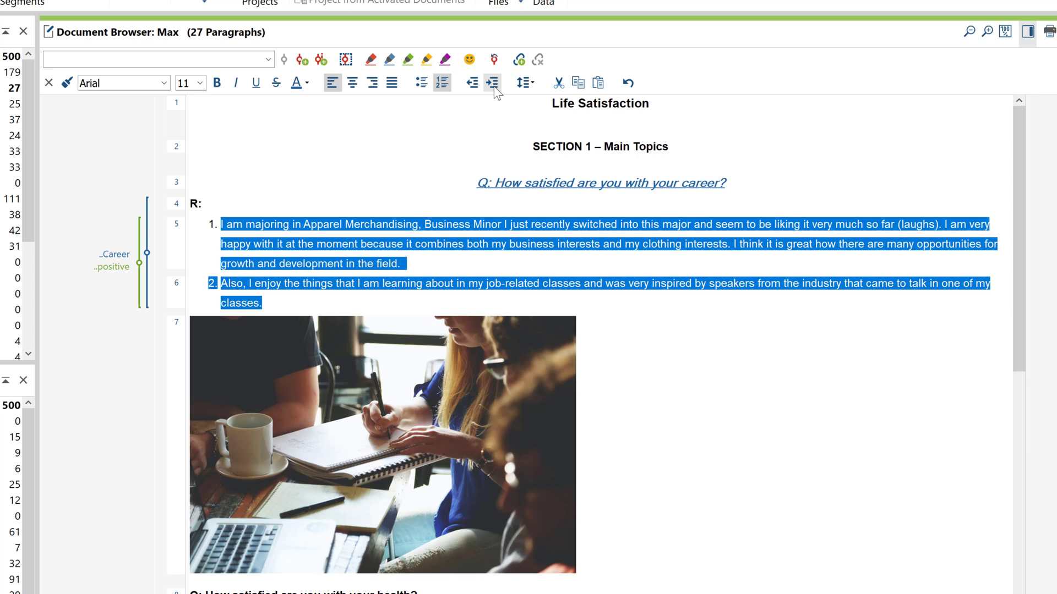
click(525, 83)
click(544, 163)
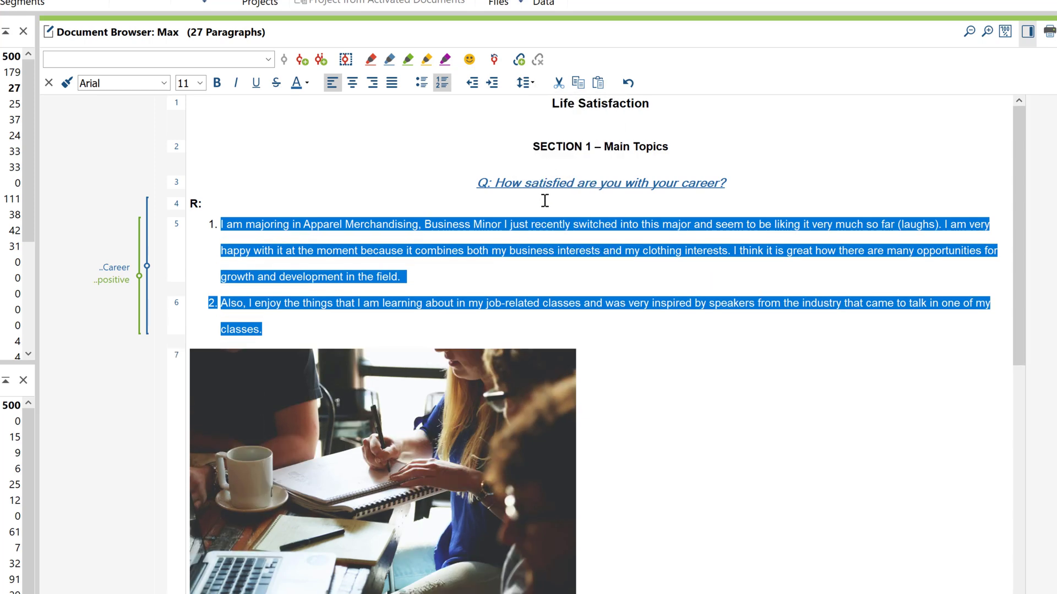
click(537, 234)
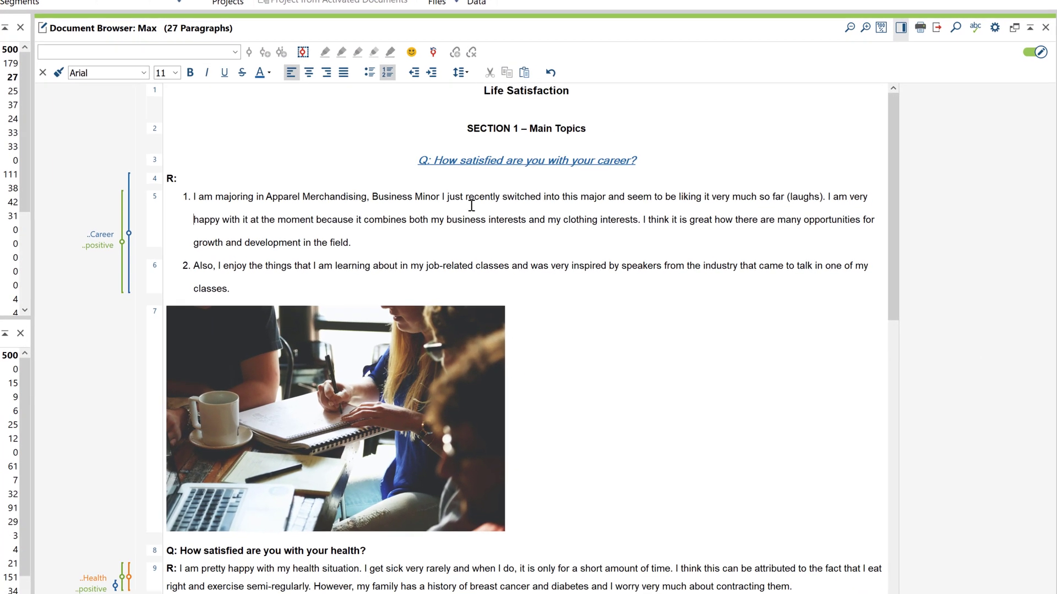
Step: Search for 'parents', jump to the second match, then select the resentment sentence
click(953, 27)
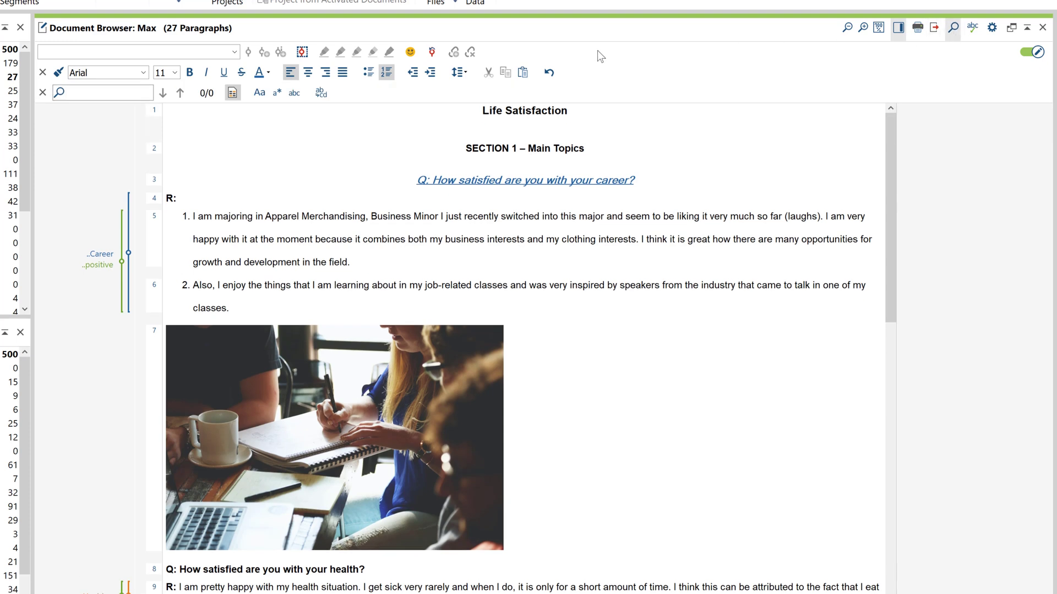
text(parents)
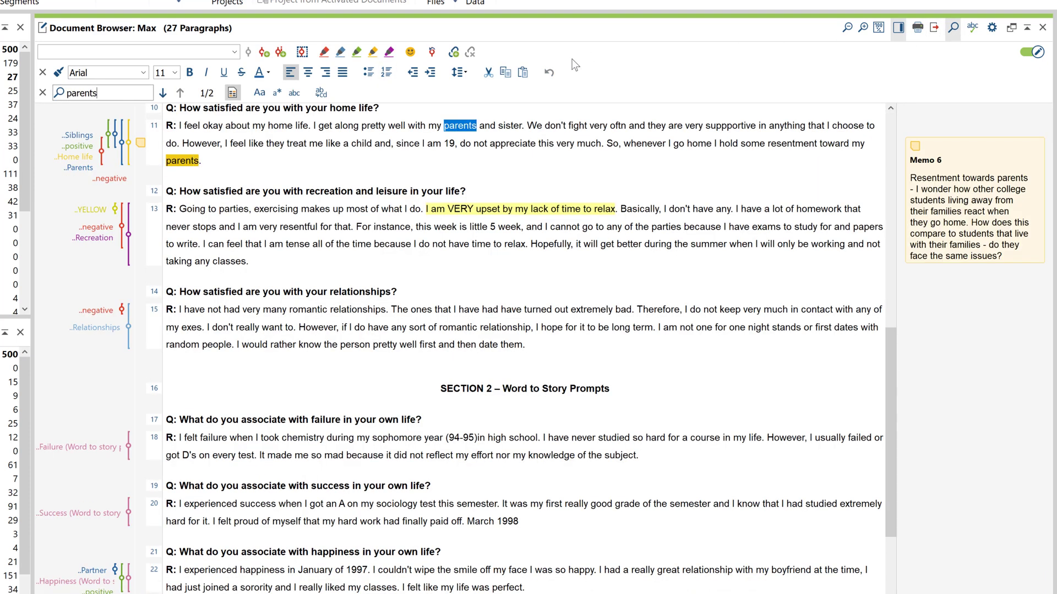
click(162, 93)
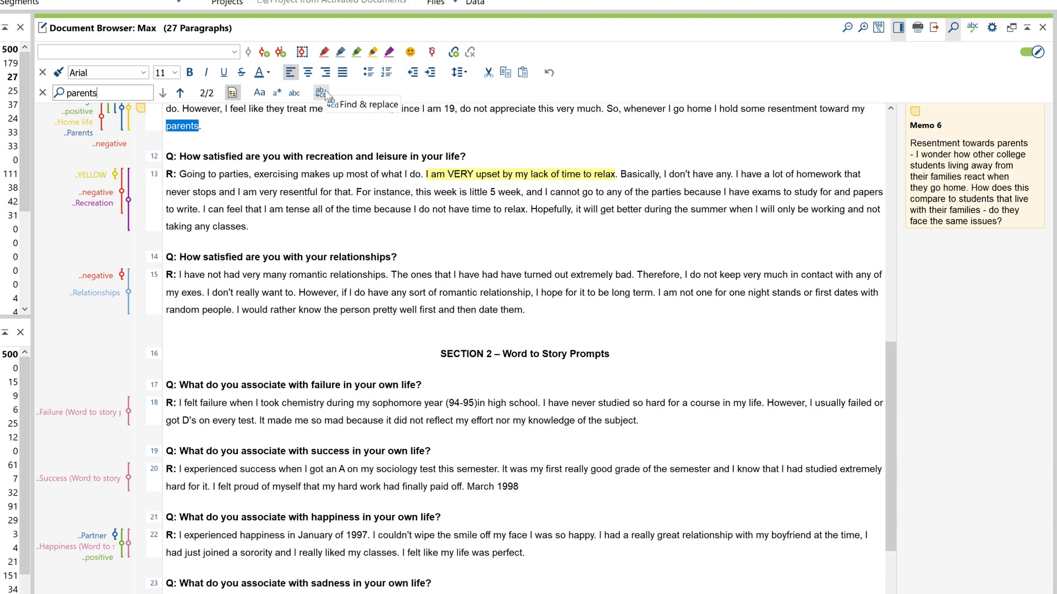
click(44, 91)
drag(203, 105, 607, 88)
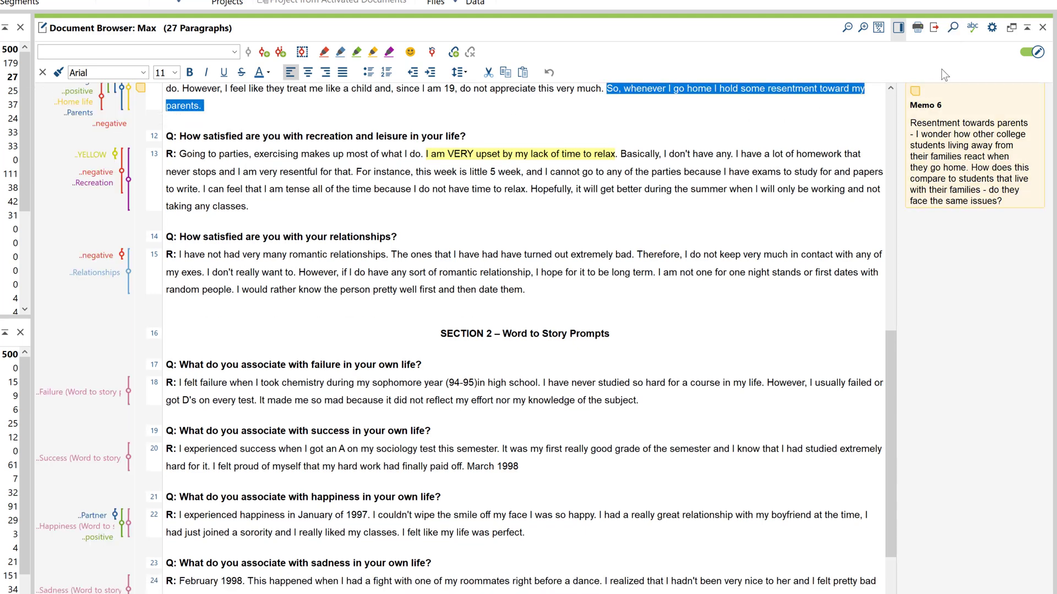
Step: Enable spell checking, fix 'oftn' and 'suppportive', and close the browser settings unchanged
click(972, 39)
click(865, 108)
drag(890, 337, 889, 293)
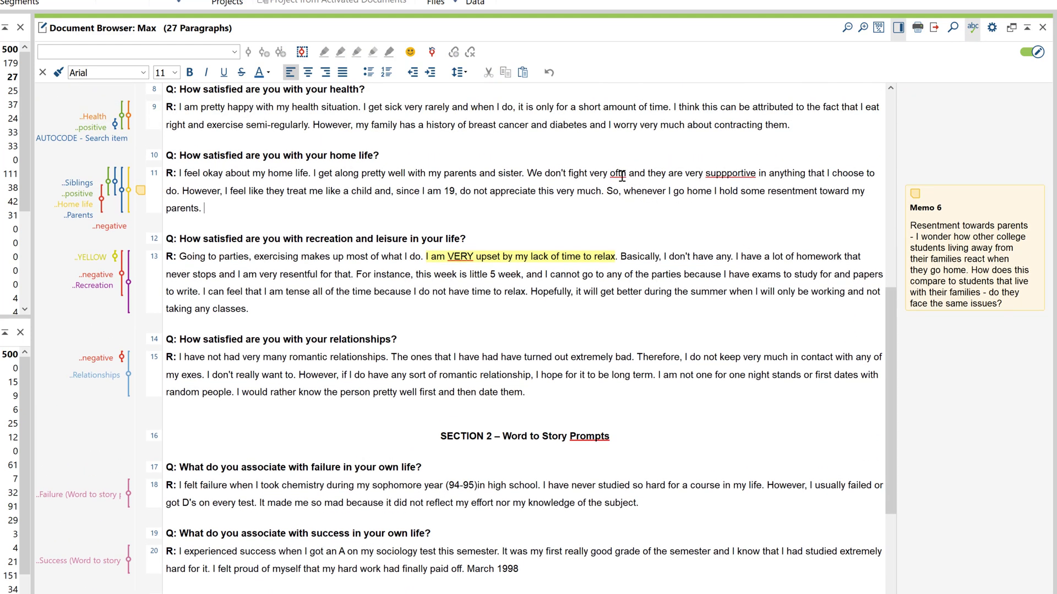
text(e)
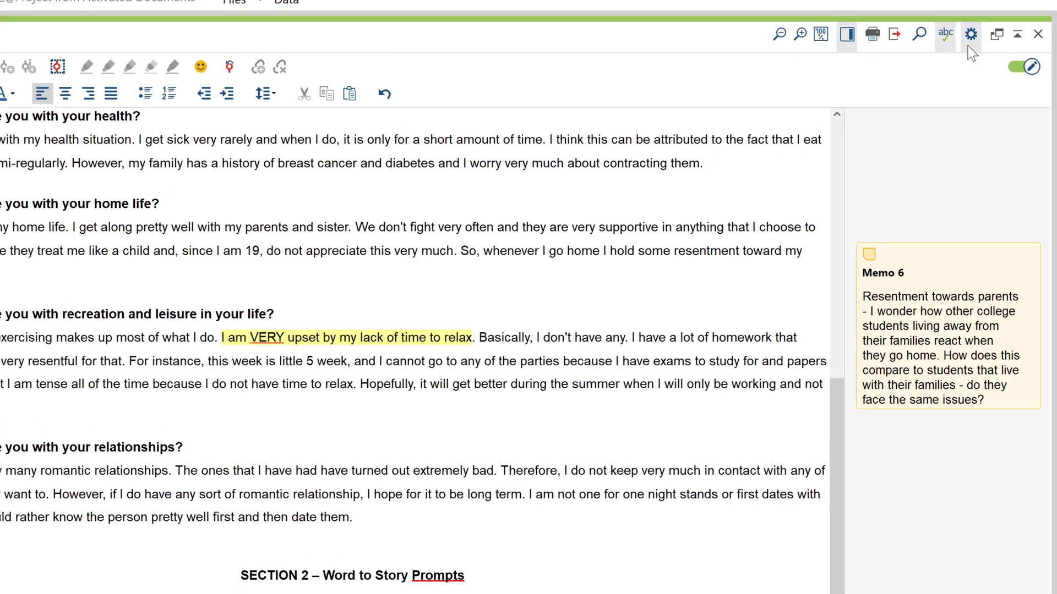
click(991, 28)
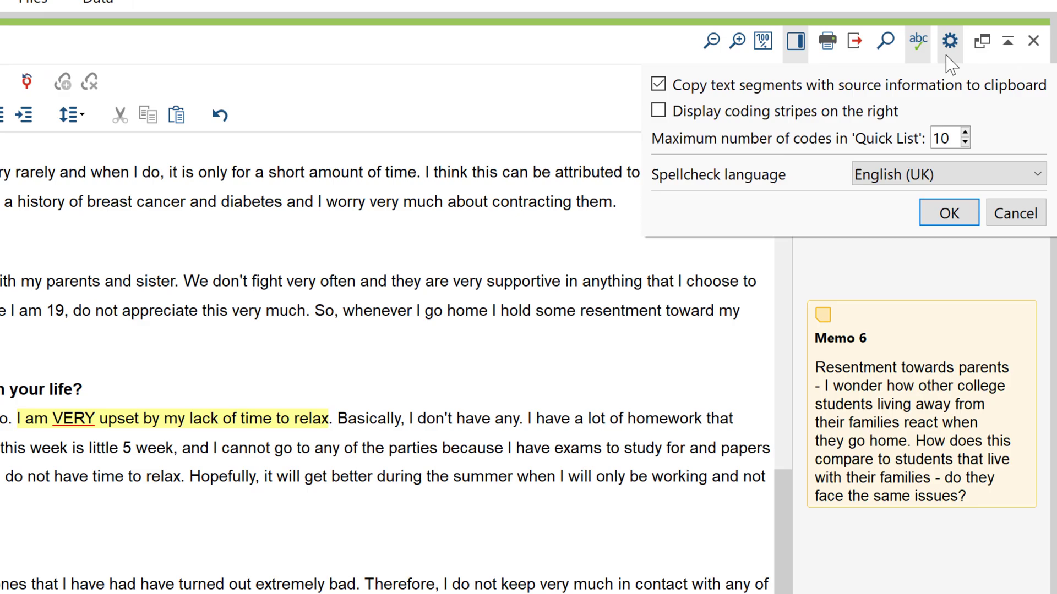
click(618, 94)
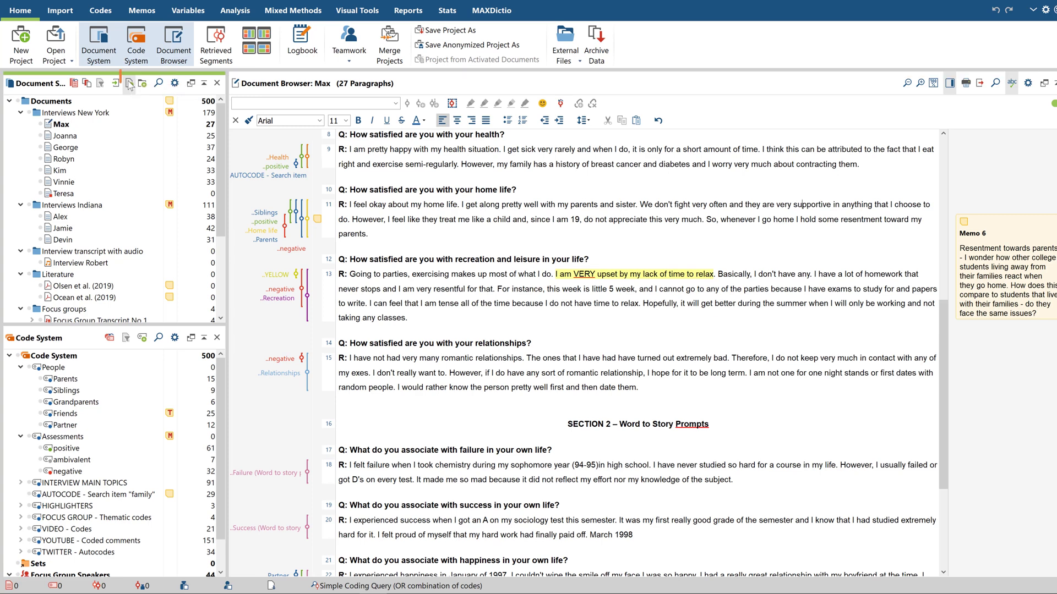
Step: Create a new document in the Document System and rename it 'Field work diary'
click(129, 83)
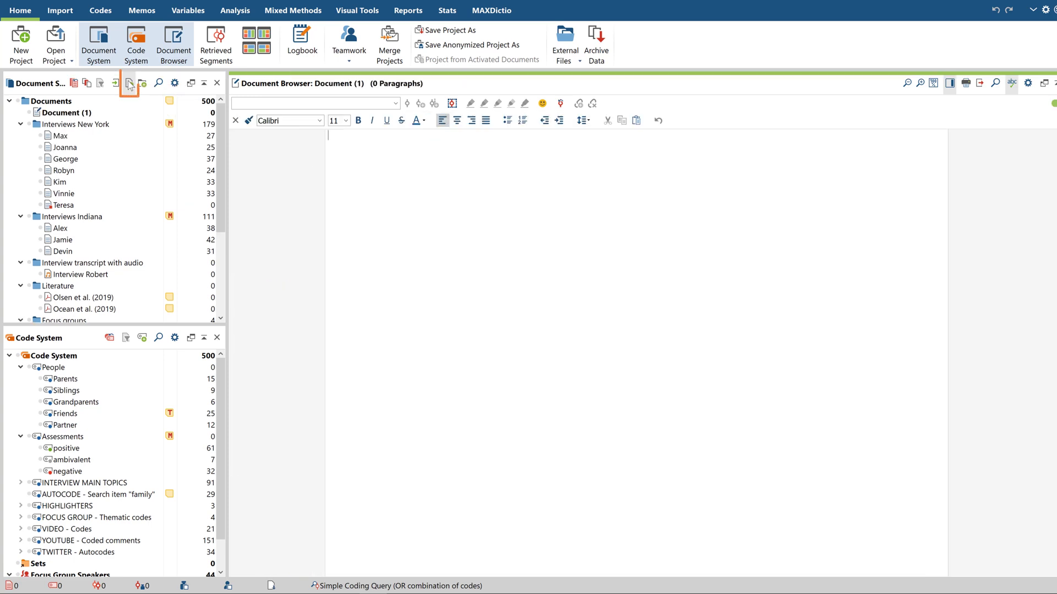
right_click(75, 114)
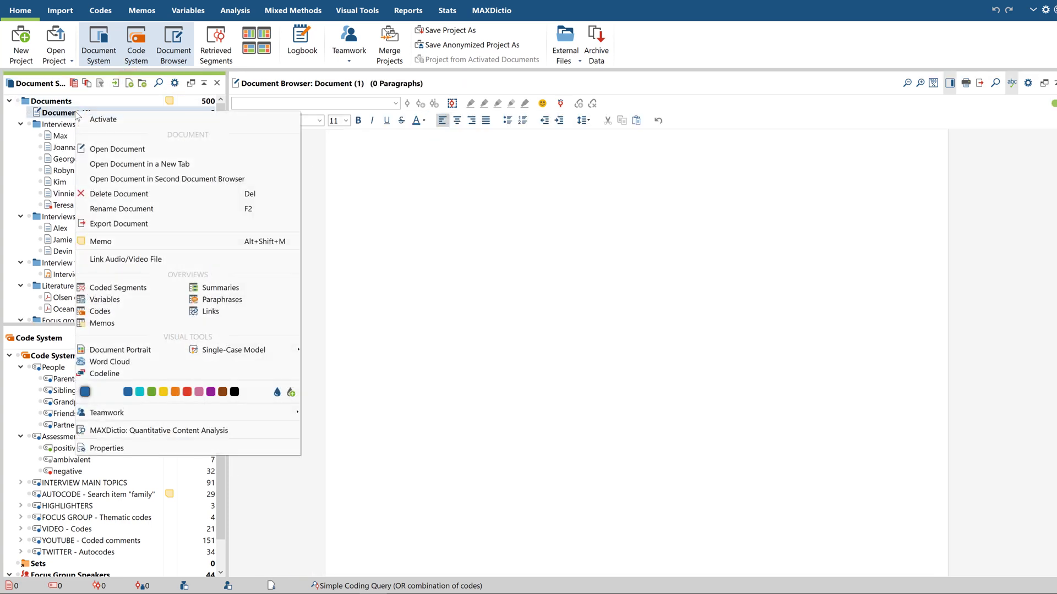
click(112, 207)
text(Field work di)
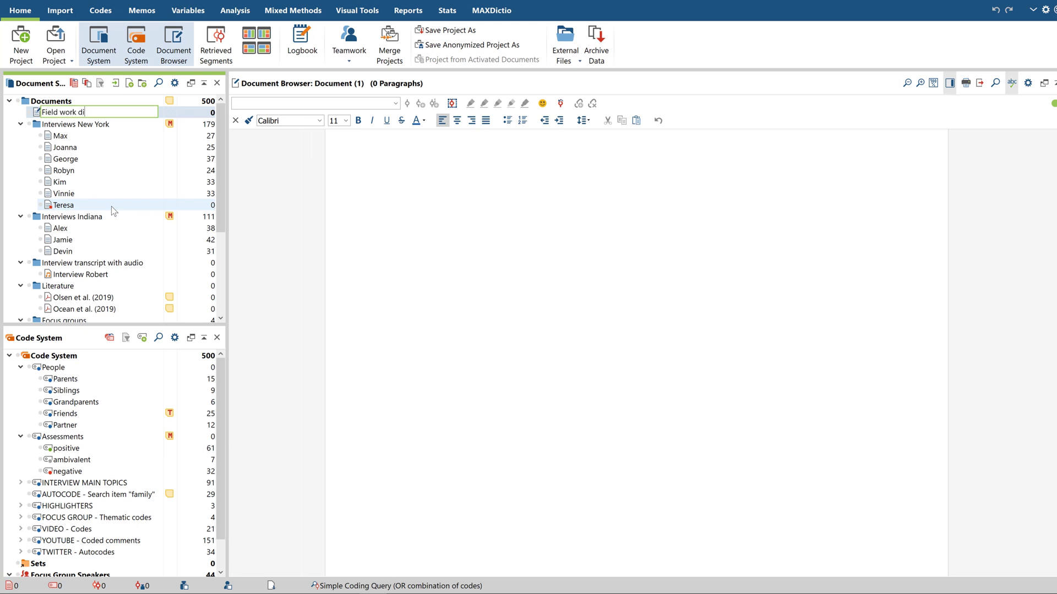
text(ary)
click(424, 169)
text(It seems )
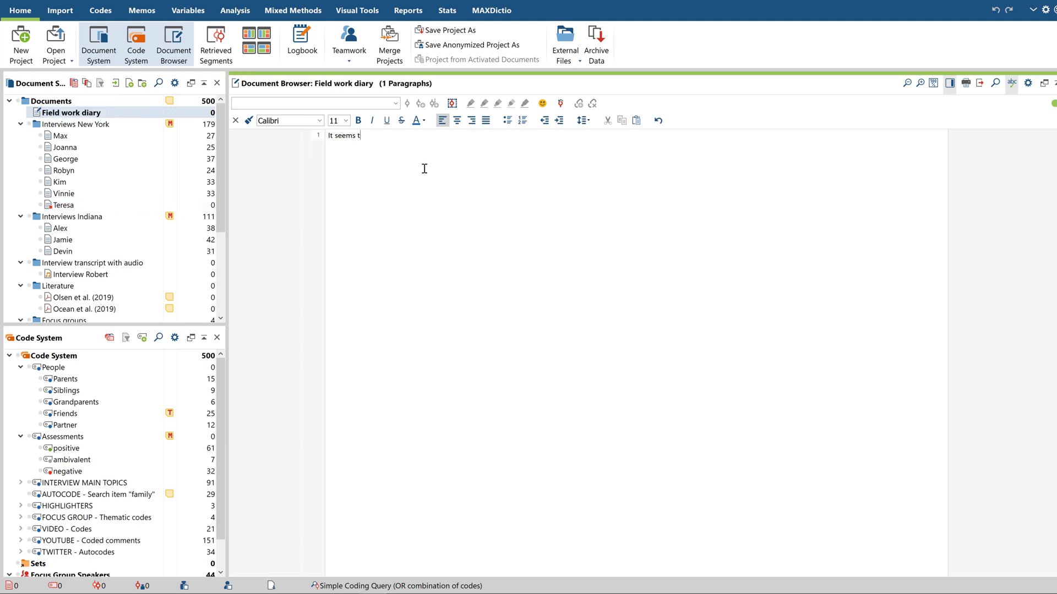
text(that participants from)
text( Indiana put higher emphasis on family while participants from New York seem)
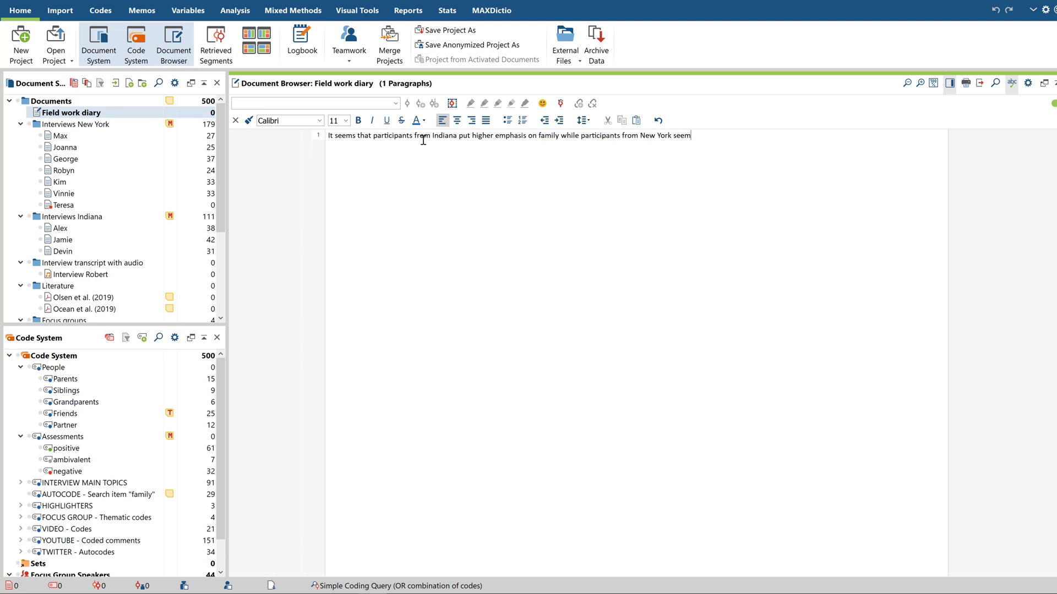
text( to be more occupied by job or education.)
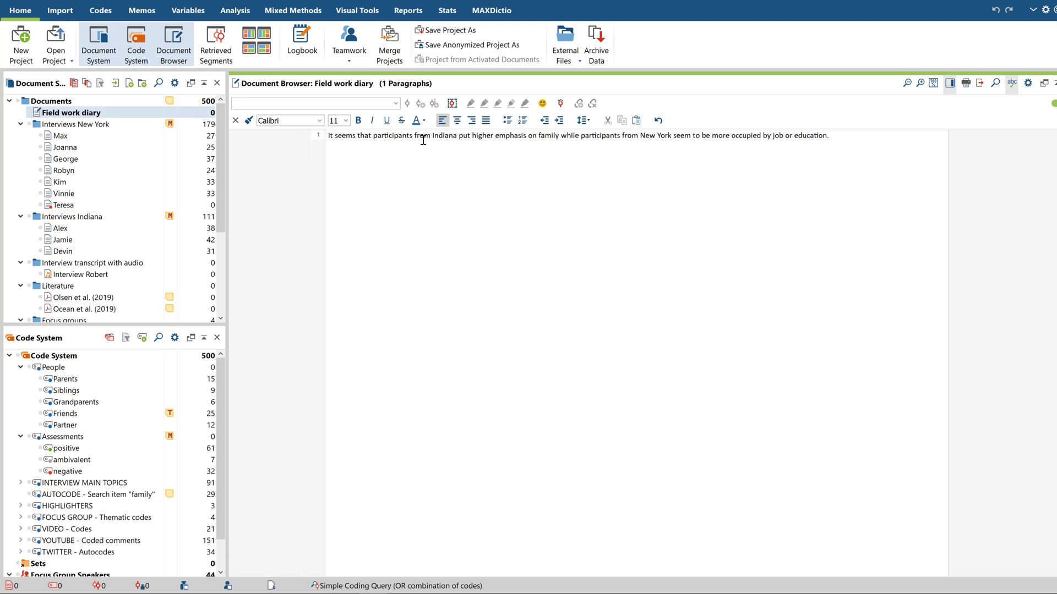
Step: Code the Indiana clause as Relationships and the New York clause as Career
drag(559, 135, 328, 134)
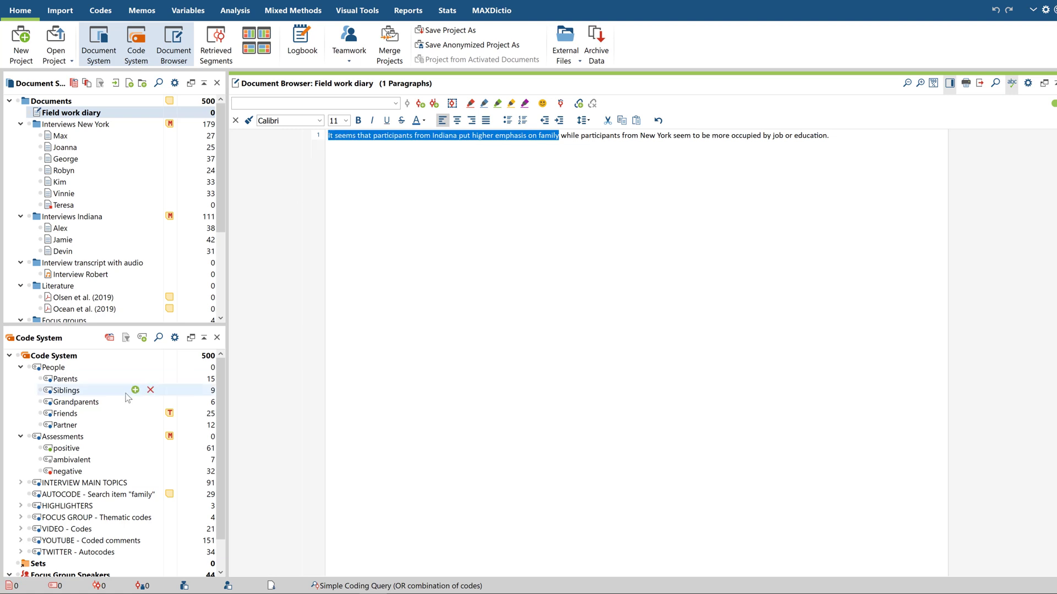
click(21, 483)
drag(124, 541, 405, 145)
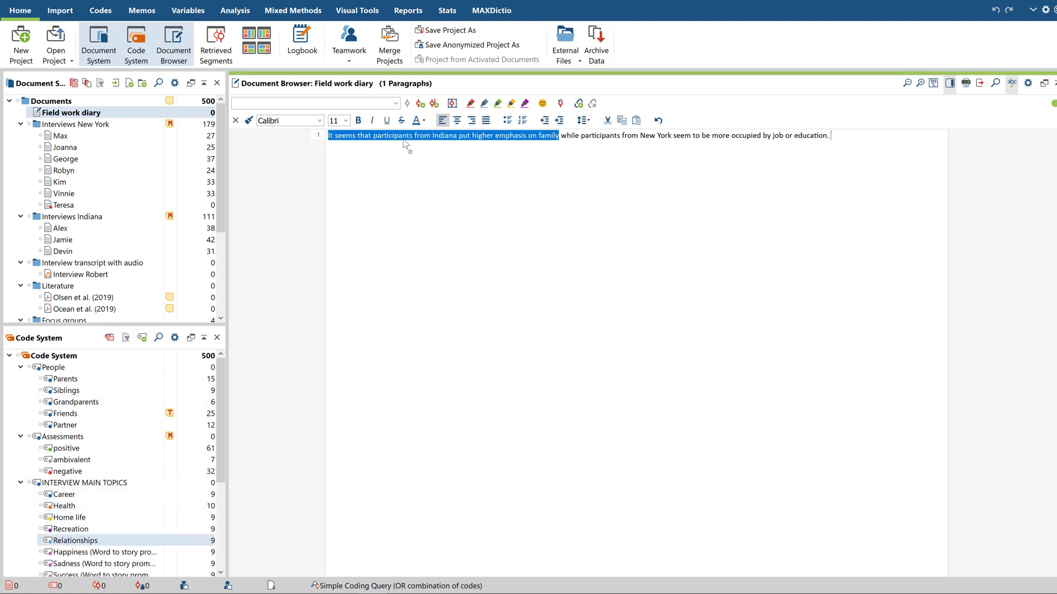
drag(829, 136, 595, 137)
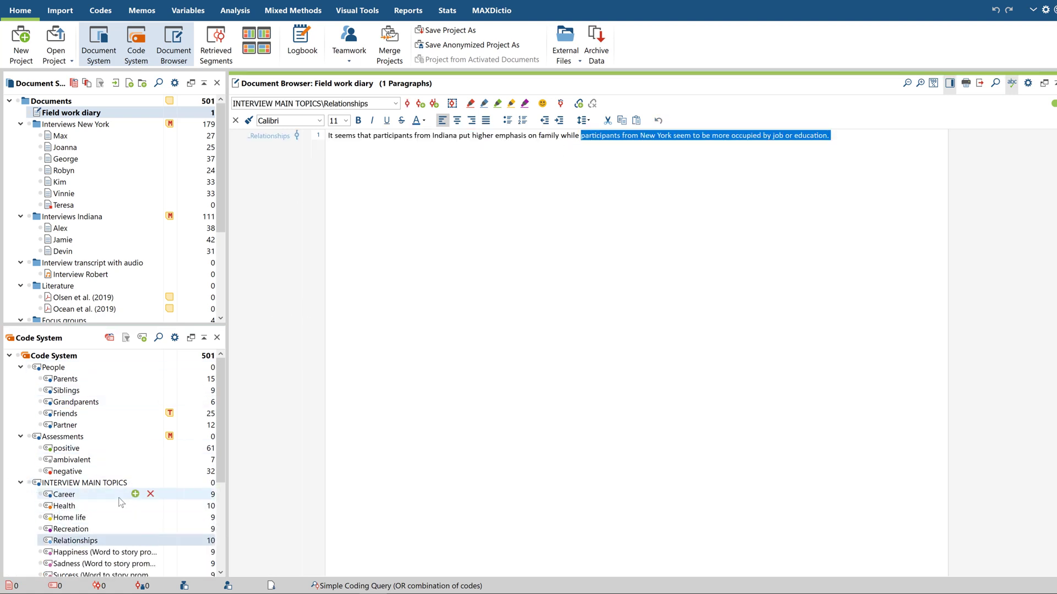
drag(63, 494, 726, 138)
Step: Attach a memo about further inquiry to the New York clause
right_click(725, 139)
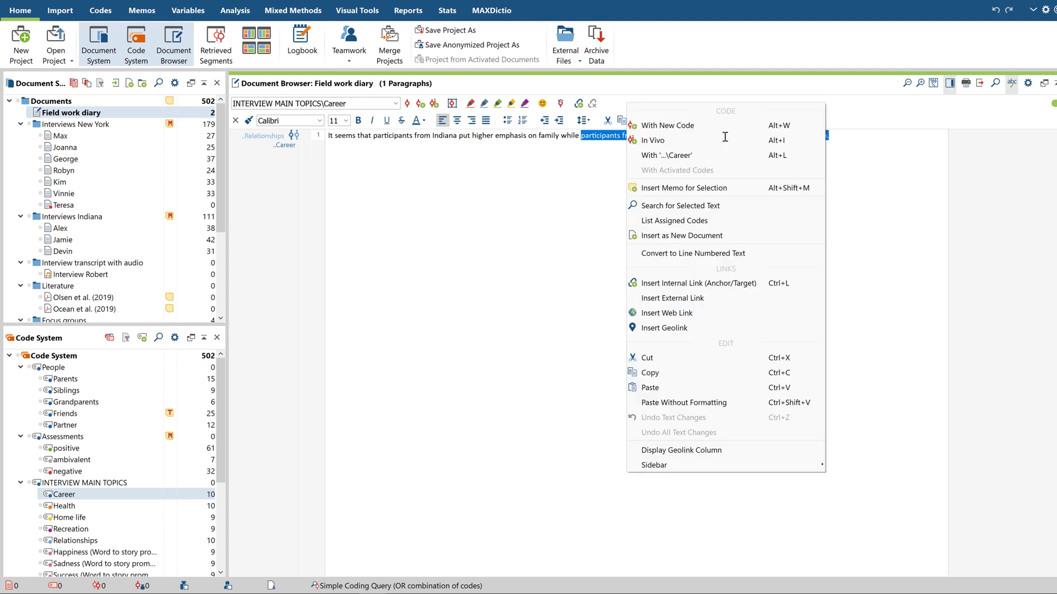
click(735, 189)
text(fur)
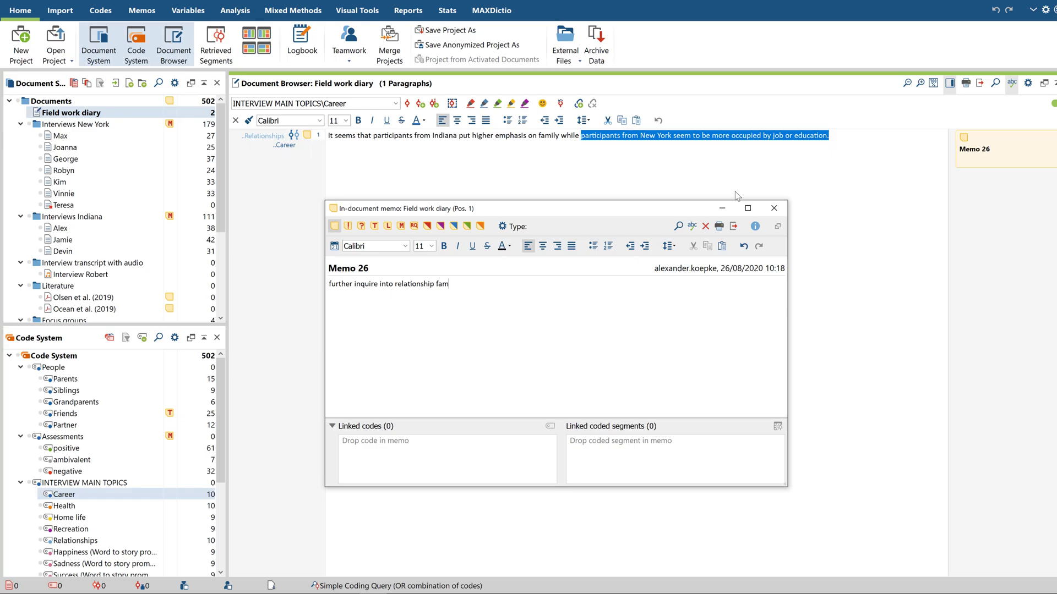
text(eer)
click(773, 208)
click(526, 198)
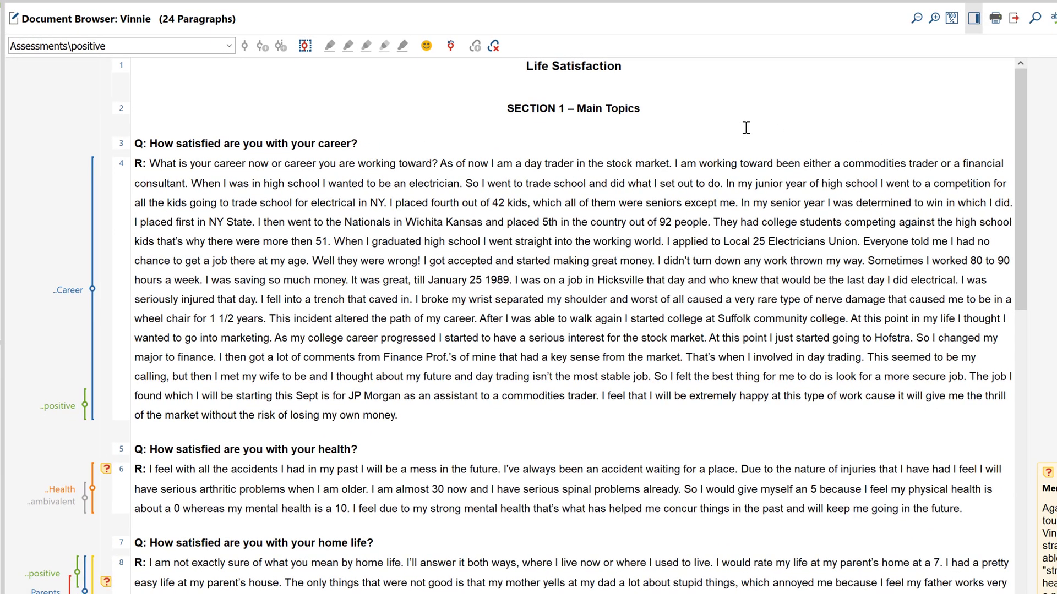
Step: Convert Vinnie's interview to line-numbered text with a higher maximum characters per line
right_click(718, 165)
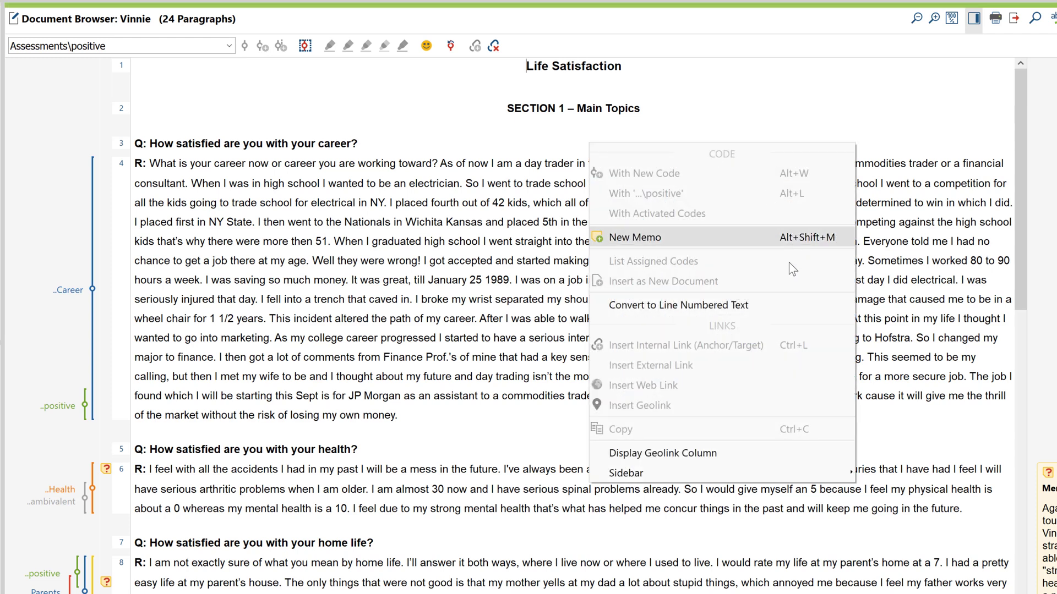
click(784, 318)
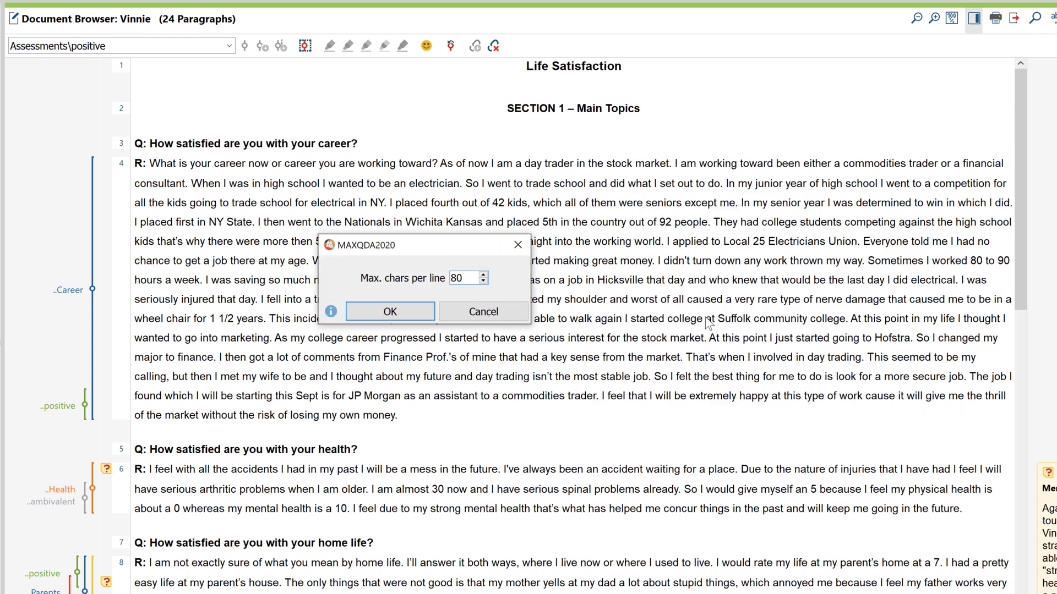
click(483, 275)
click(428, 311)
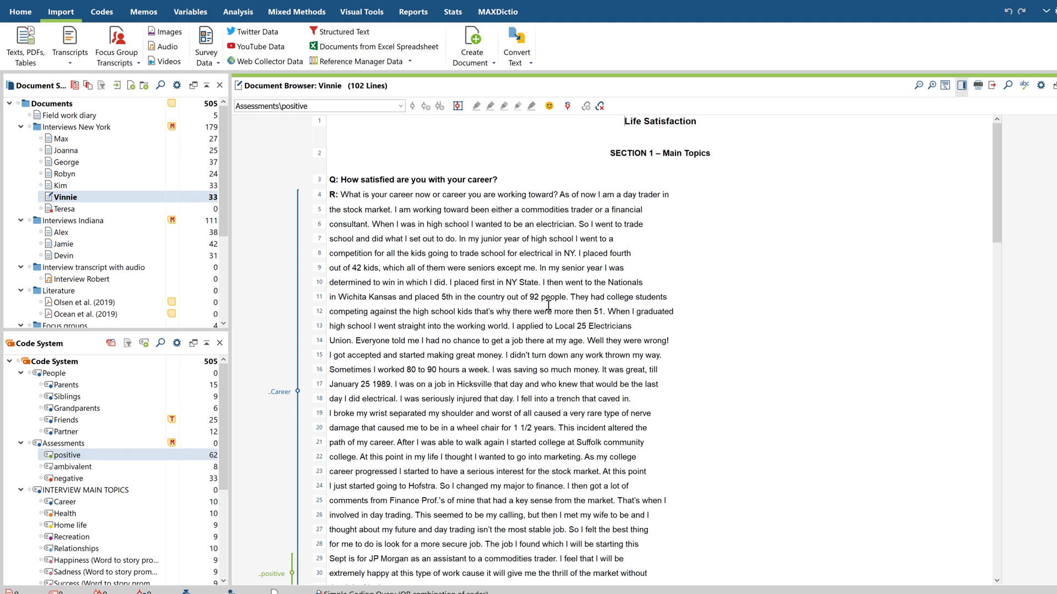
Step: Convert Vinnie's interview back to paragraph-numbered text
right_click(546, 308)
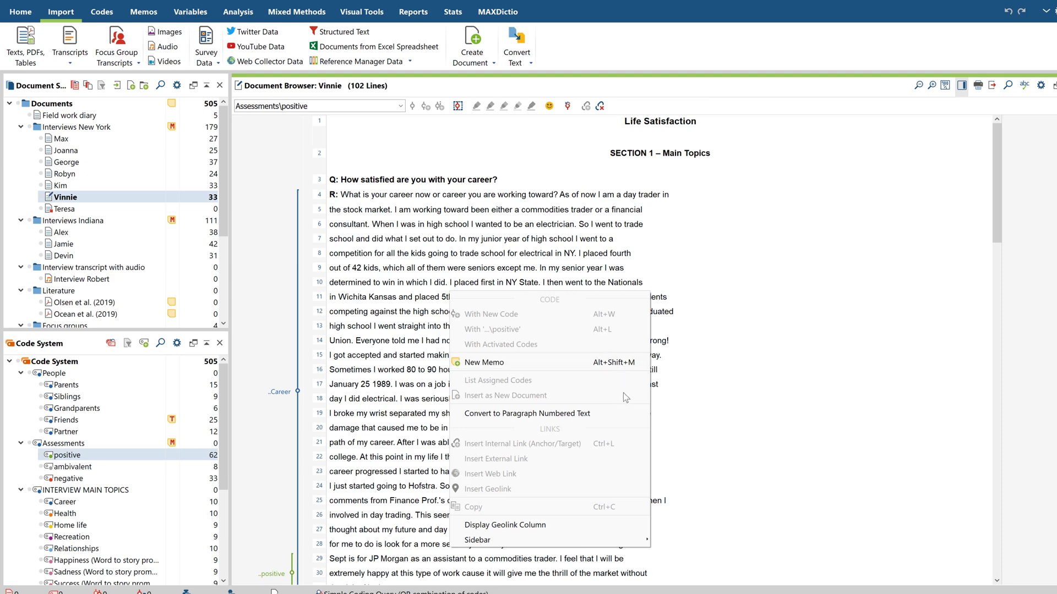
click(620, 414)
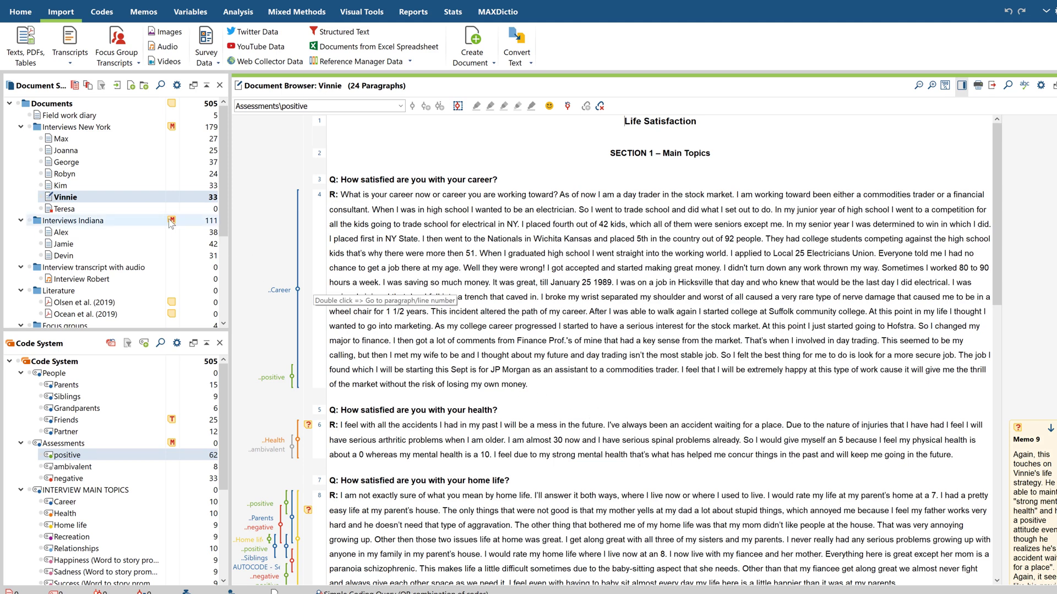
Step: Open another interview in a new tab, check the other tab, then return to Vinnie's interview
right_click(76, 189)
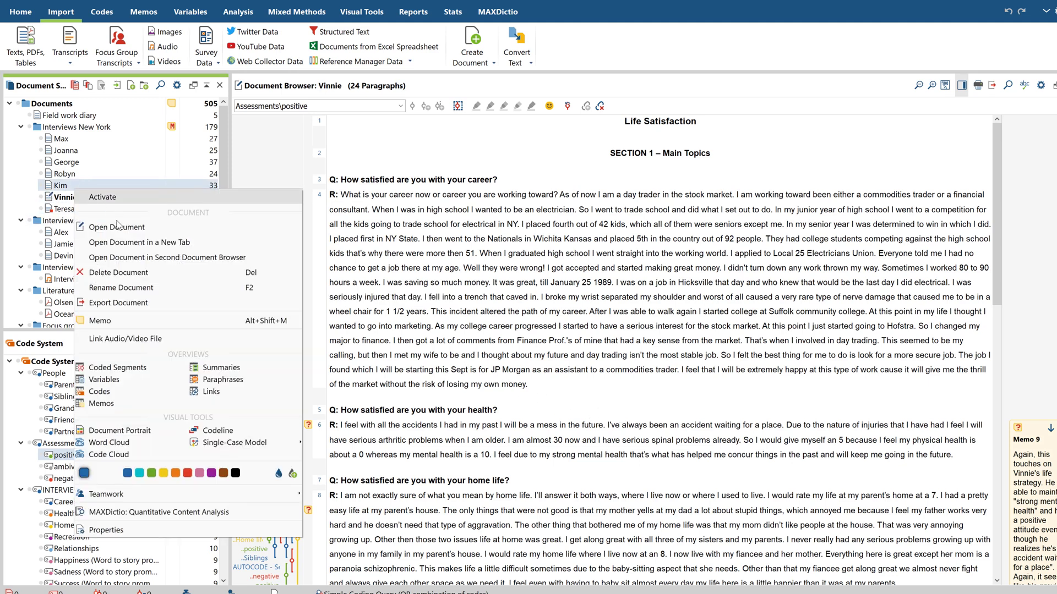
click(124, 242)
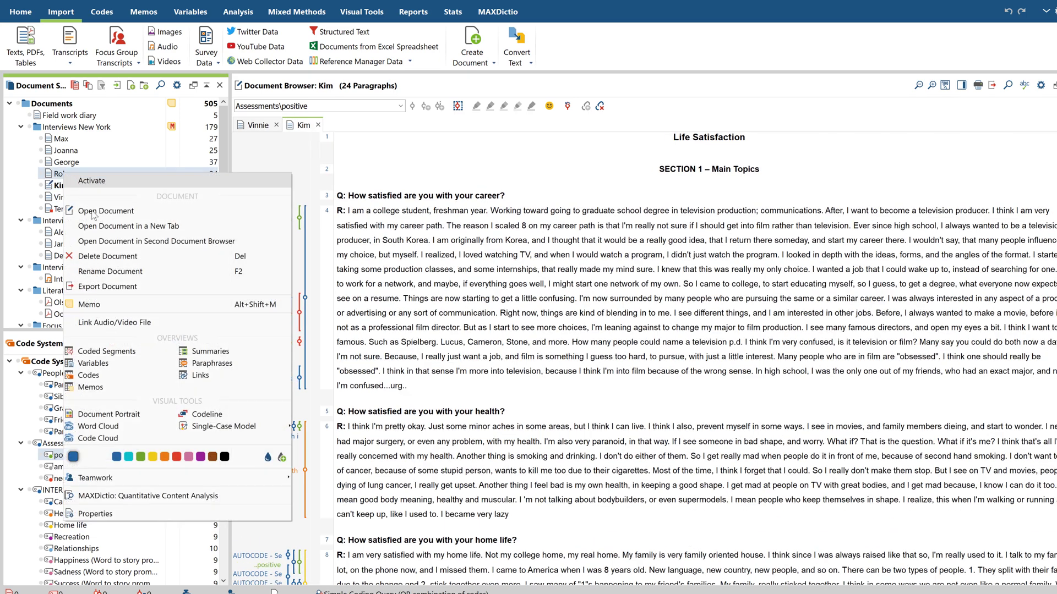
click(304, 126)
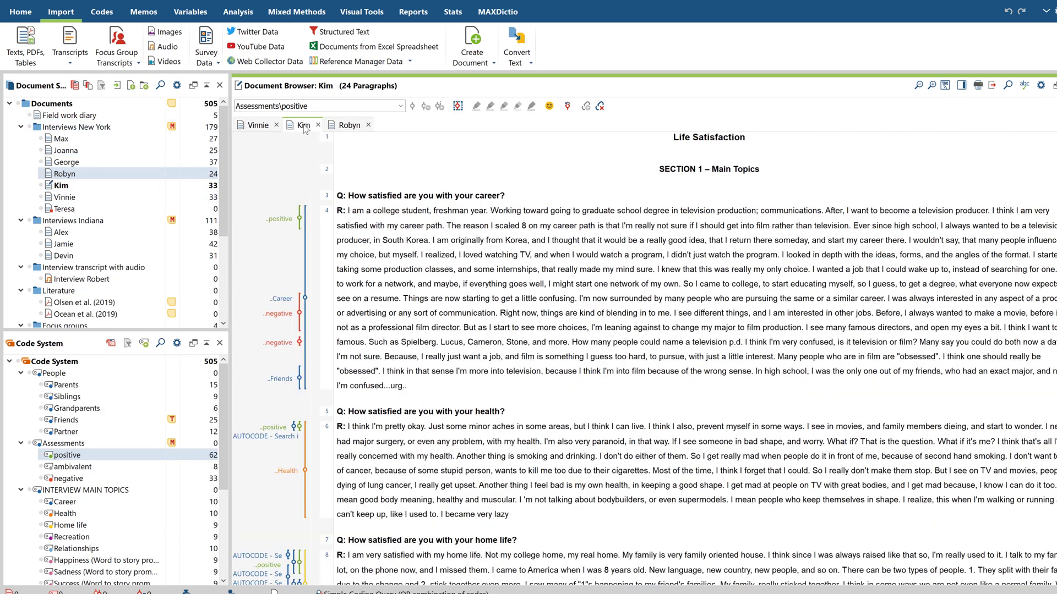
click(263, 128)
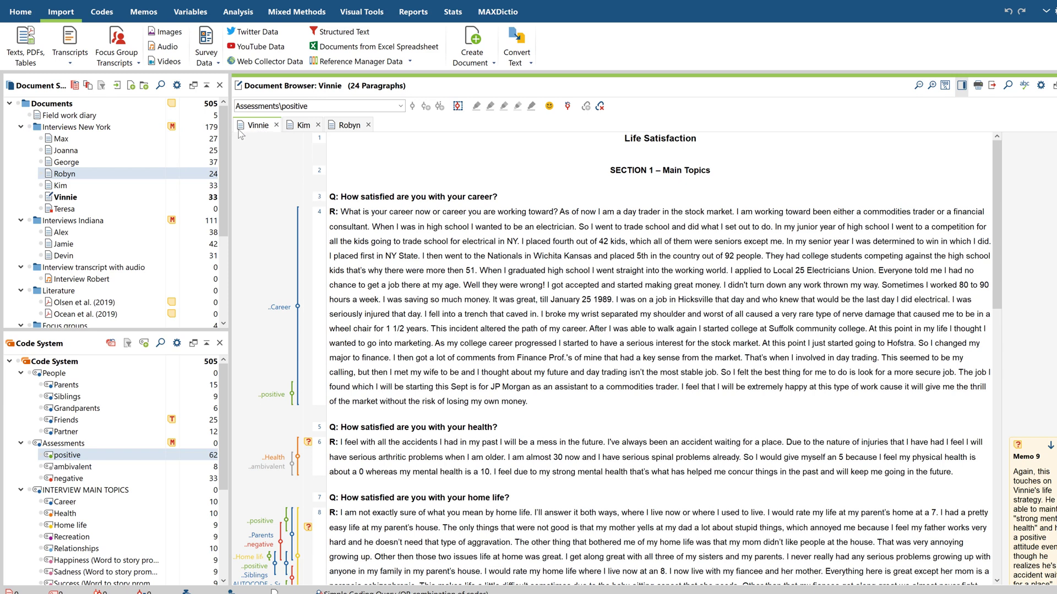
right_click(79, 162)
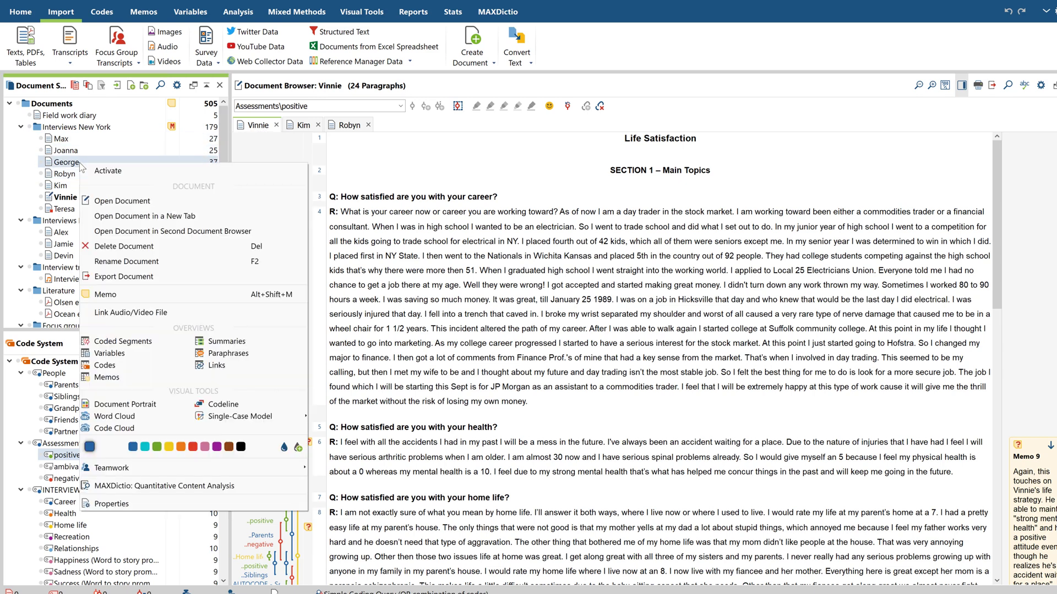
click(152, 232)
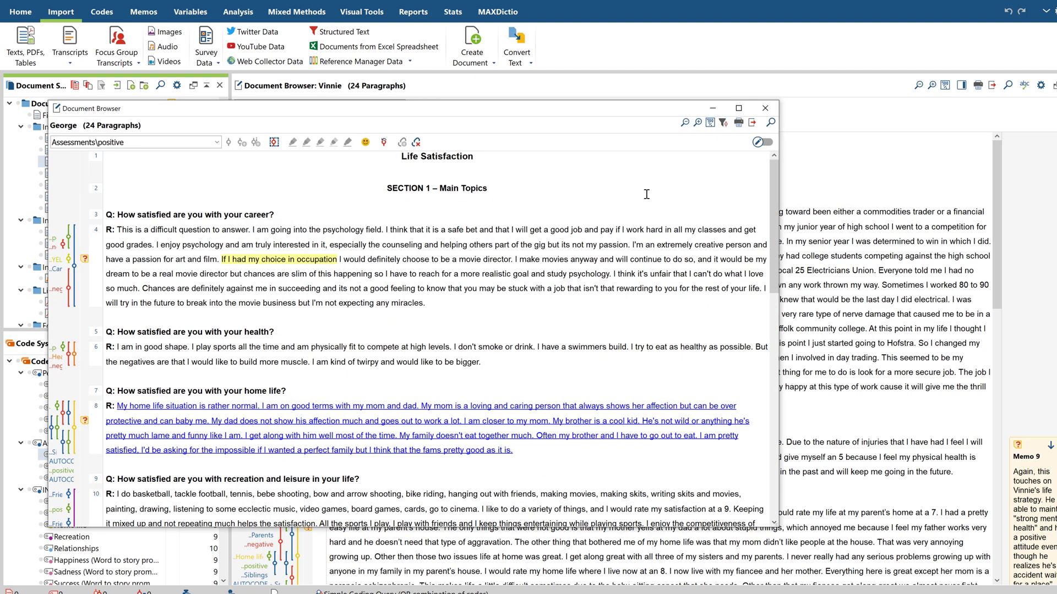
click(764, 108)
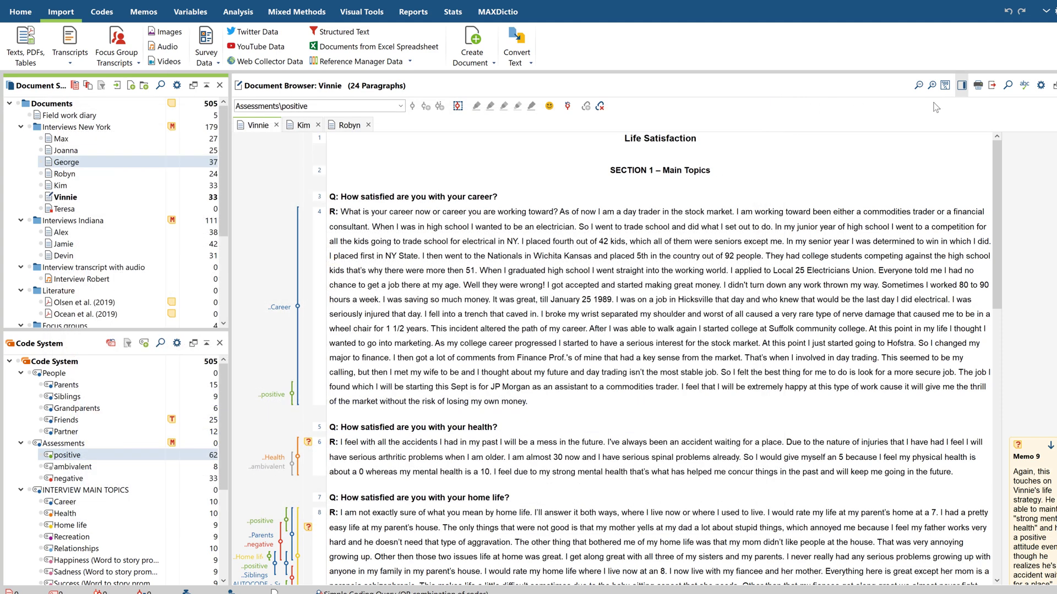
Step: Start exporting Vinnie's interview as a PDF and adjust its coded segments and memos options
click(993, 92)
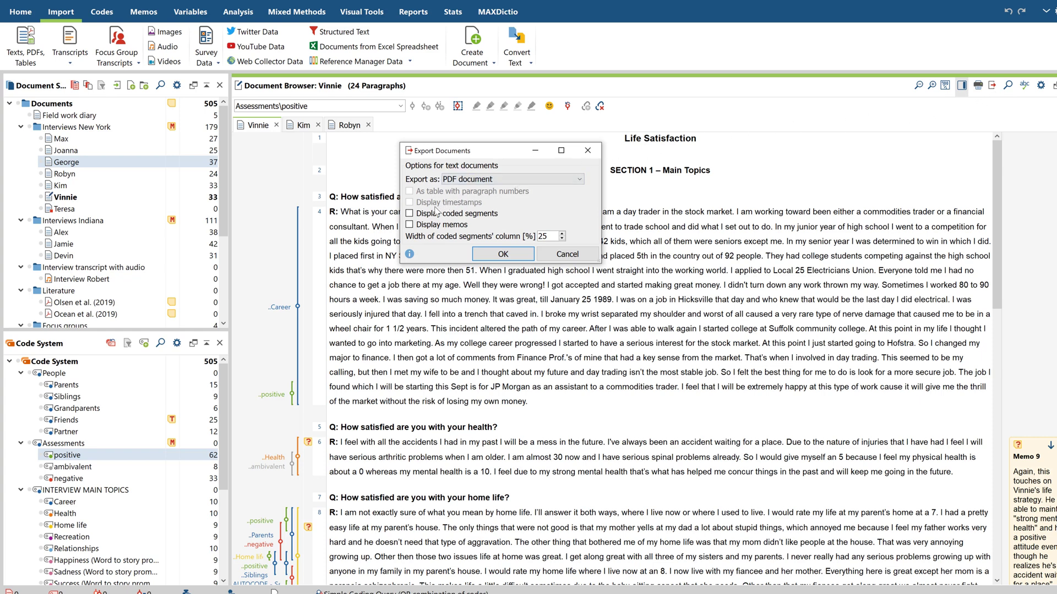
click(419, 226)
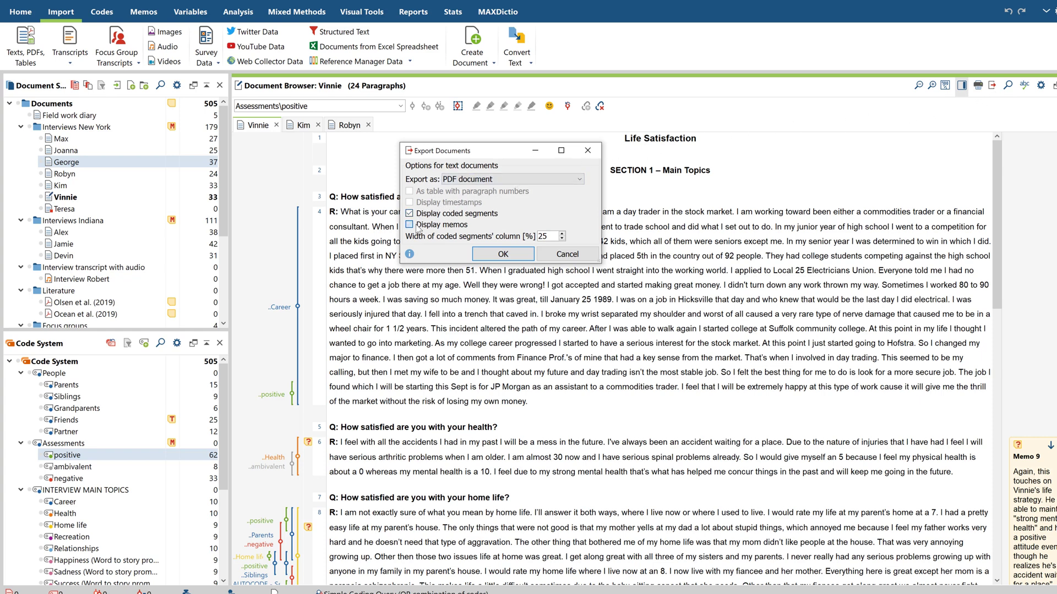